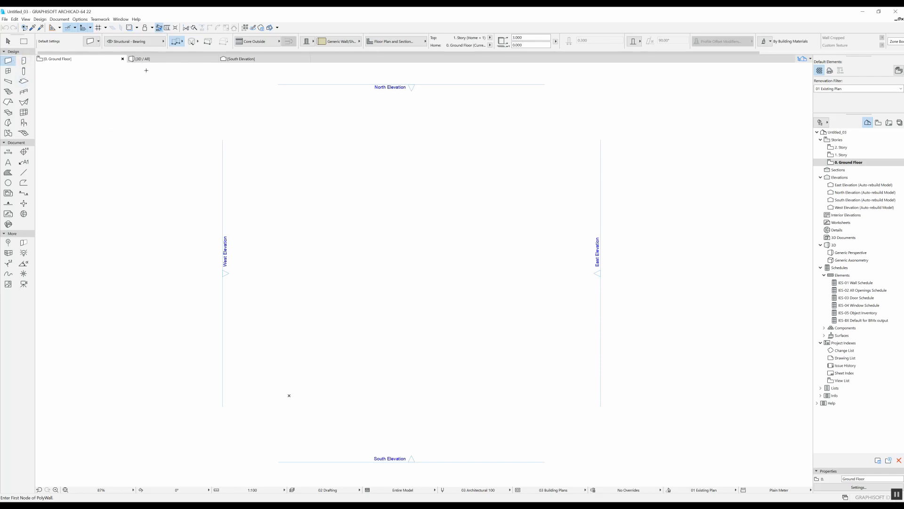
- Draw a closed square room as one chained polywall through four corners, then choose the Door tool
{"action": "left_click", "coordinate": [183, 44]}
{"action": "left_click", "coordinate": [184, 45]}
{"action": "left_click", "coordinate": [330, 197]}
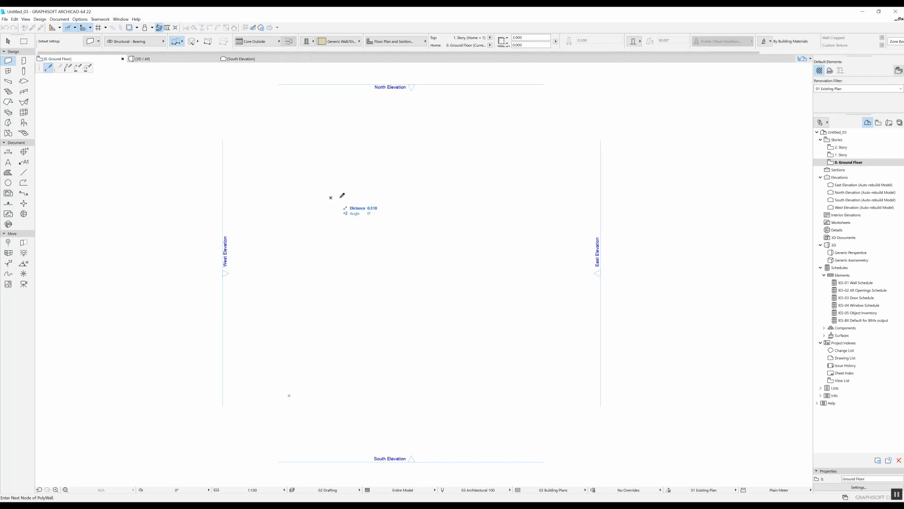
{"action": "left_click", "coordinate": [438, 197]}
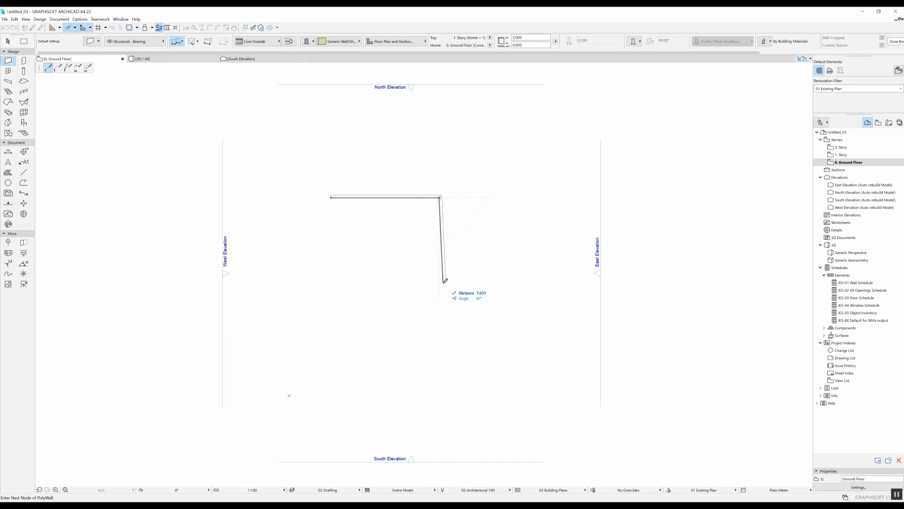
{"action": "left_click", "coordinate": [440, 317]}
{"action": "left_click", "coordinate": [330, 317]}
{"action": "left_click", "coordinate": [333, 195]}
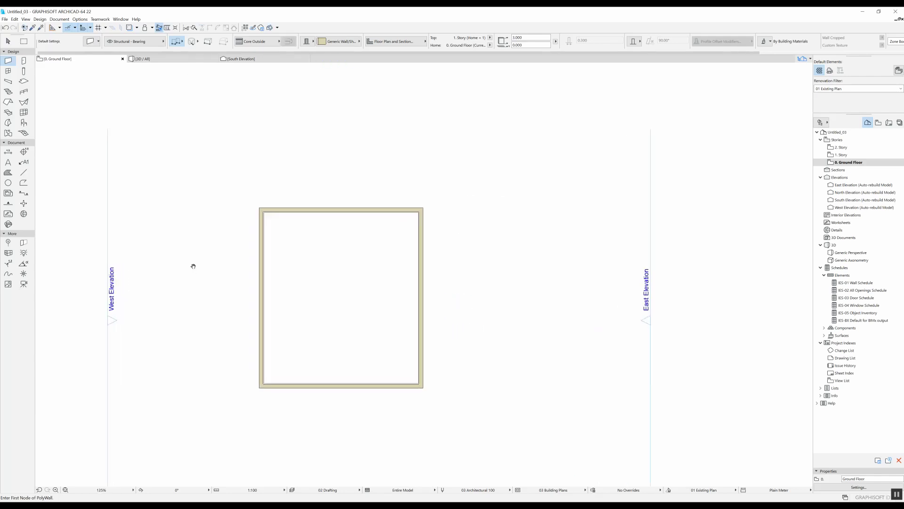
{"action": "left_click", "coordinate": [25, 61]}
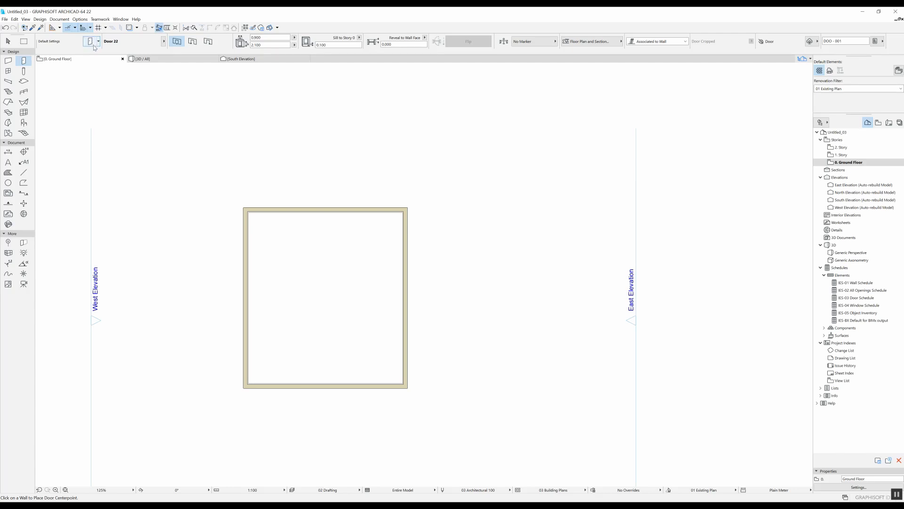
- Make Door with Sidelight on Side 2 and Transom 22 from the Doors 22 library the default door
{"action": "key", "text": "ctrl+t"}
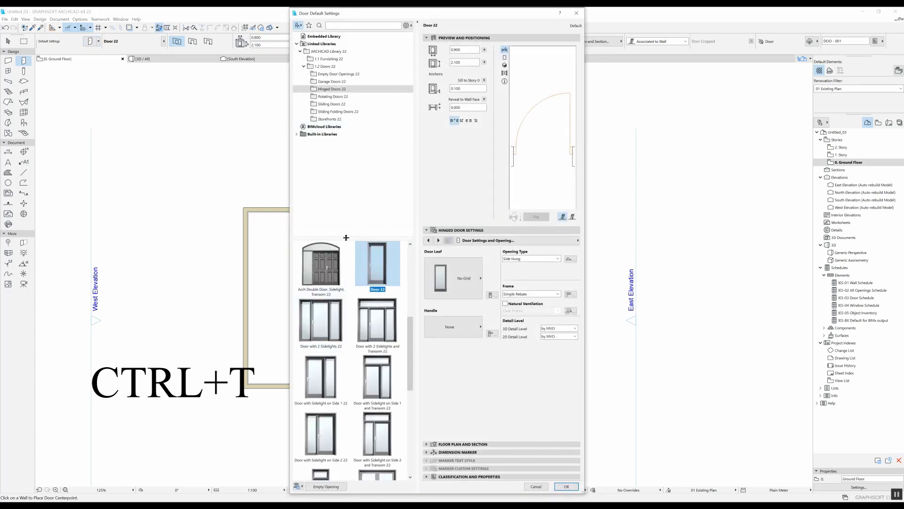
{"action": "scroll", "coordinate": [356, 348], "scroll_direction": "down", "scroll_amount": 2}
{"action": "scroll", "coordinate": [356, 348], "scroll_direction": "down", "scroll_amount": 2}
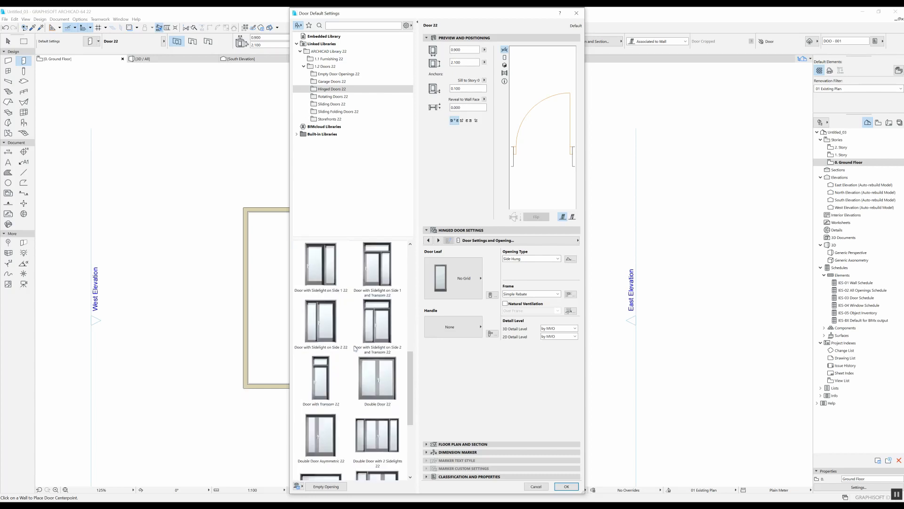
{"action": "scroll", "coordinate": [357, 347], "scroll_direction": "down", "scroll_amount": 1}
{"action": "scroll", "coordinate": [357, 348], "scroll_direction": "down", "scroll_amount": 1}
{"action": "scroll", "coordinate": [369, 435], "scroll_direction": "up", "scroll_amount": 2}
{"action": "scroll", "coordinate": [369, 435], "scroll_direction": "down", "scroll_amount": 3}
{"action": "scroll", "coordinate": [369, 434], "scroll_direction": "down", "scroll_amount": 3}
{"action": "scroll", "coordinate": [349, 278], "scroll_direction": "down", "scroll_amount": 1}
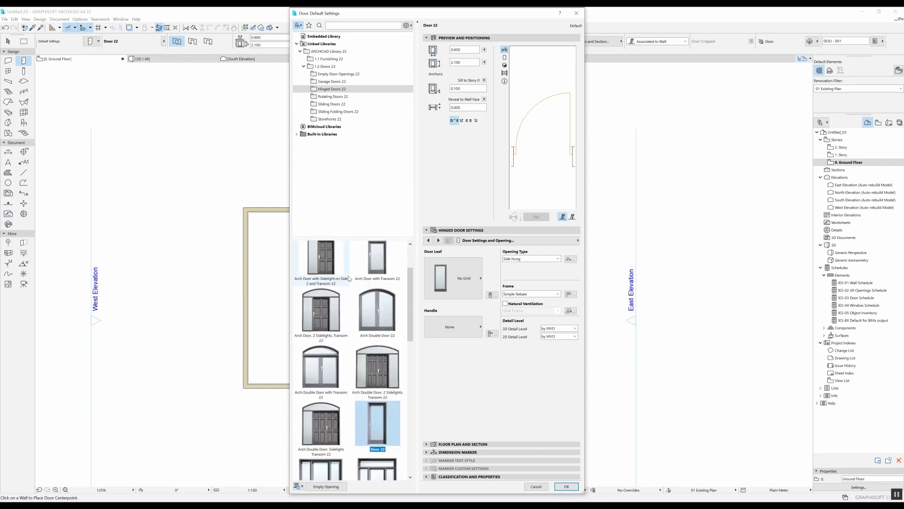
{"action": "scroll", "coordinate": [349, 278], "scroll_direction": "down", "scroll_amount": 2}
{"action": "scroll", "coordinate": [349, 297], "scroll_direction": "down", "scroll_amount": 2}
{"action": "scroll", "coordinate": [350, 318], "scroll_direction": "down", "scroll_amount": 2}
{"action": "scroll", "coordinate": [350, 344], "scroll_direction": "down", "scroll_amount": 2}
{"action": "scroll", "coordinate": [351, 344], "scroll_direction": "up", "scroll_amount": 4}
{"action": "scroll", "coordinate": [350, 345], "scroll_direction": "up", "scroll_amount": 2}
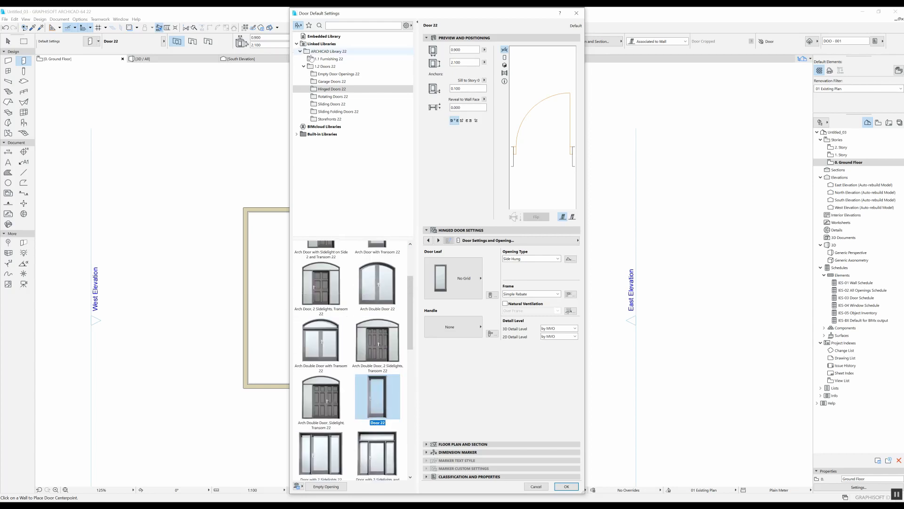
{"action": "left_click", "coordinate": [330, 74]}
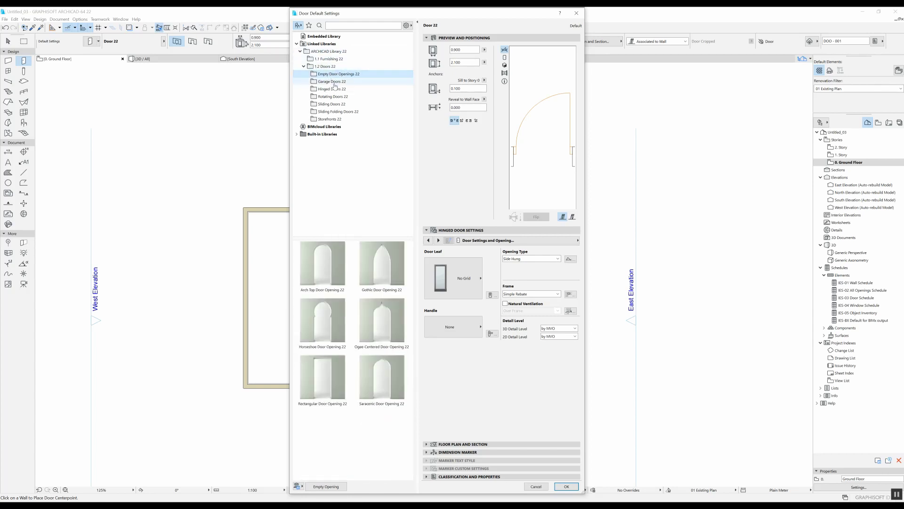
{"action": "left_click", "coordinate": [332, 81]}
{"action": "left_click", "coordinate": [332, 89]}
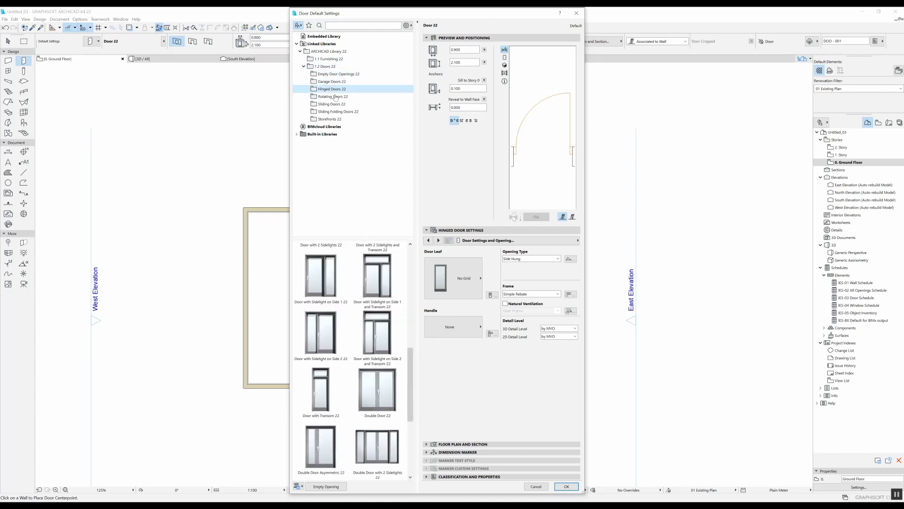
{"action": "left_click", "coordinate": [332, 96]}
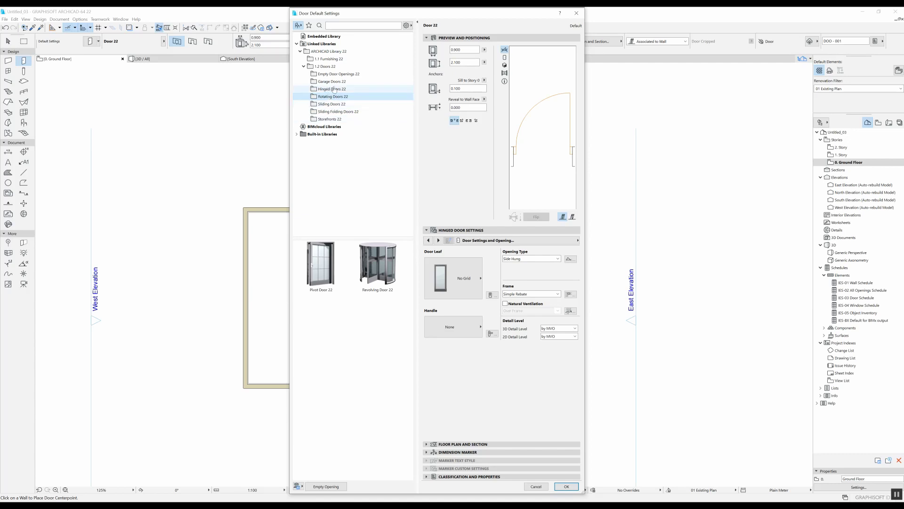
{"action": "left_click", "coordinate": [336, 89]}
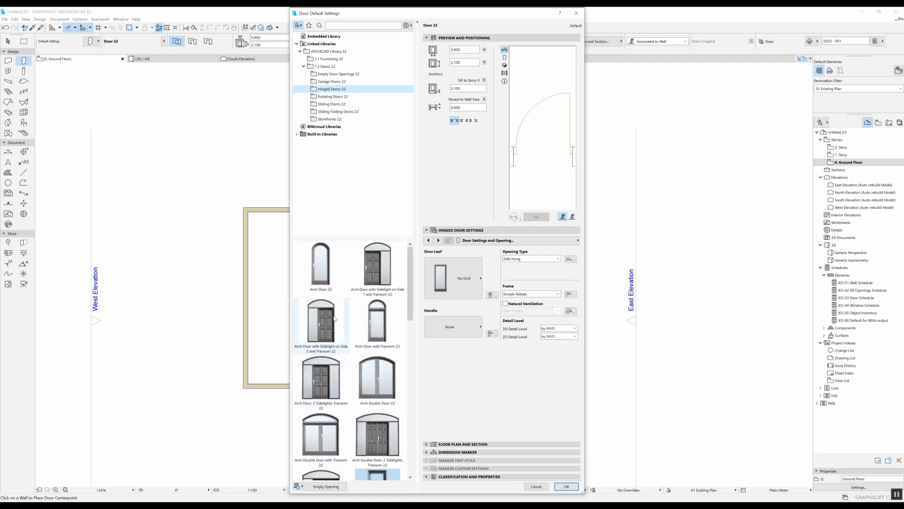
{"action": "scroll", "coordinate": [358, 360], "scroll_direction": "down", "scroll_amount": 2}
{"action": "scroll", "coordinate": [359, 360], "scroll_direction": "down", "scroll_amount": 1}
{"action": "scroll", "coordinate": [358, 354], "scroll_direction": "down", "scroll_amount": 2}
{"action": "scroll", "coordinate": [358, 346], "scroll_direction": "down", "scroll_amount": 1}
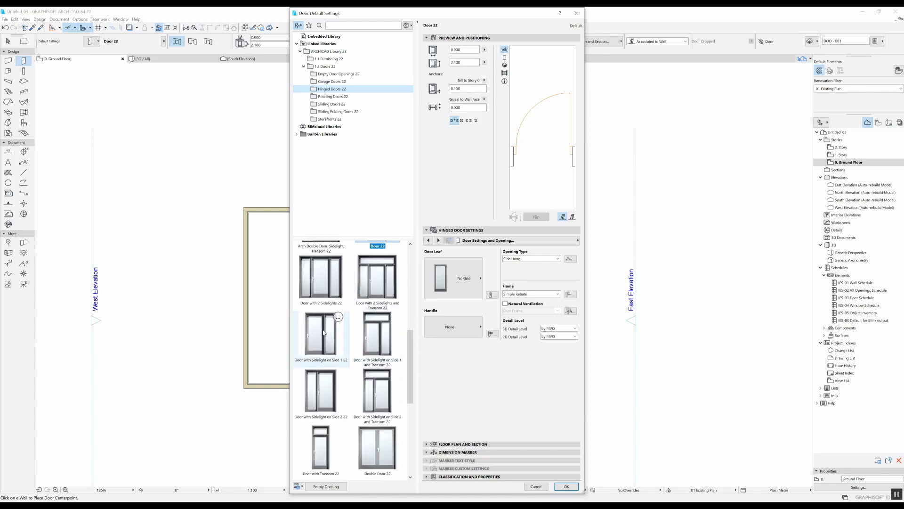
{"action": "left_click", "coordinate": [384, 396]}
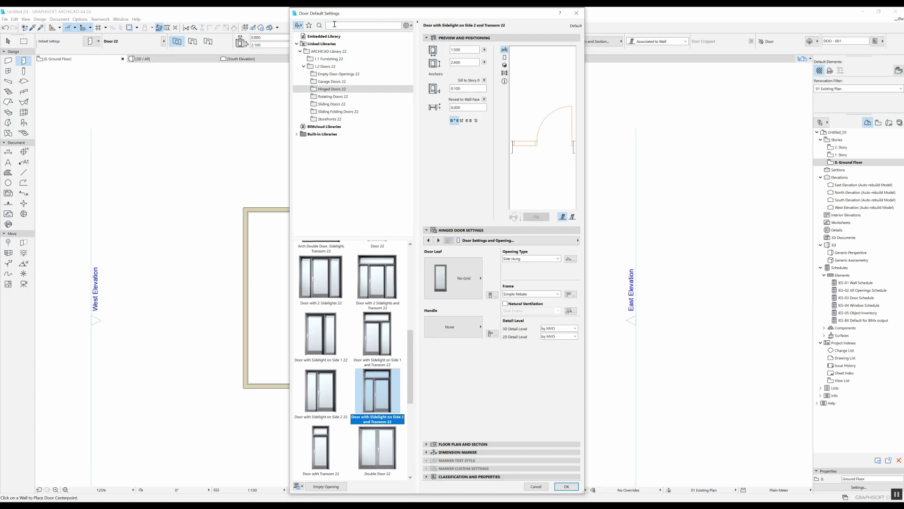
{"action": "left_click", "coordinate": [566, 486]}
{"action": "scroll", "coordinate": [313, 381], "scroll_direction": "up", "scroll_amount": 3}
{"action": "scroll", "coordinate": [312, 380], "scroll_direction": "up", "scroll_amount": 1}
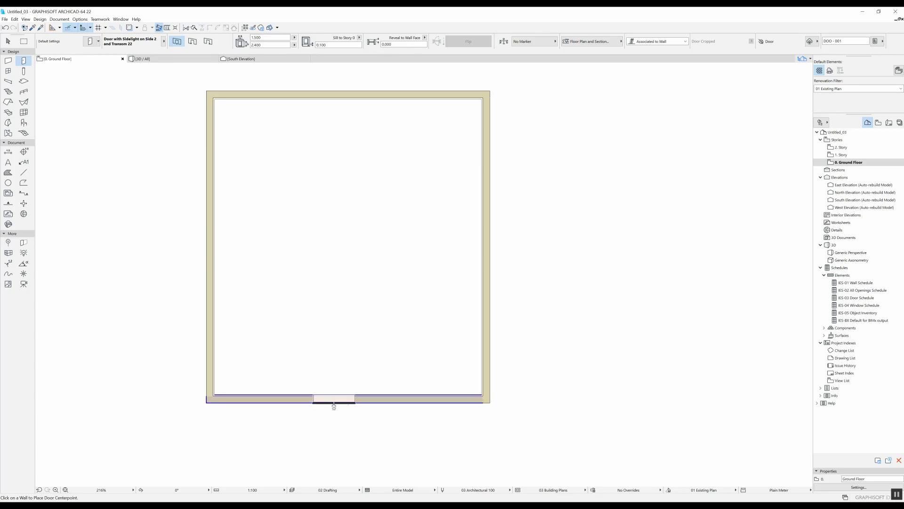
- Place the sidelight door mid-way along the bottom wall, opening into the room
{"action": "left_click", "coordinate": [334, 406]}
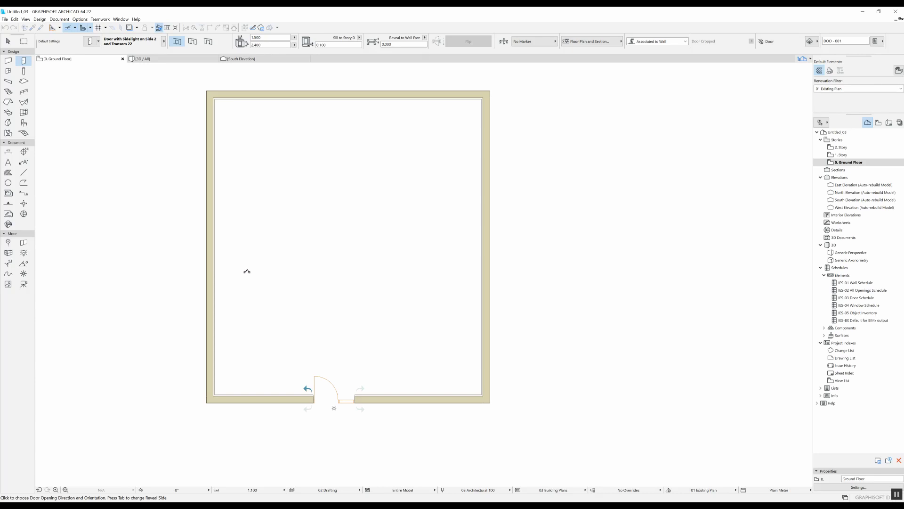
{"action": "left_click", "coordinate": [250, 294]}
{"action": "scroll", "coordinate": [345, 428], "scroll_direction": "up", "scroll_amount": 2}
{"action": "scroll", "coordinate": [402, 259], "scroll_direction": "down", "scroll_amount": 2}
{"action": "scroll", "coordinate": [400, 254], "scroll_direction": "down", "scroll_amount": 2}
{"action": "scroll", "coordinate": [402, 249], "scroll_direction": "down", "scroll_amount": 2}
{"action": "scroll", "coordinate": [401, 249], "scroll_direction": "down", "scroll_amount": 2}
- Open the South Elevation from its marker using current view settings
{"action": "middle_click_drag", "start_coordinate": [402, 342], "coordinate": [412, 348]}
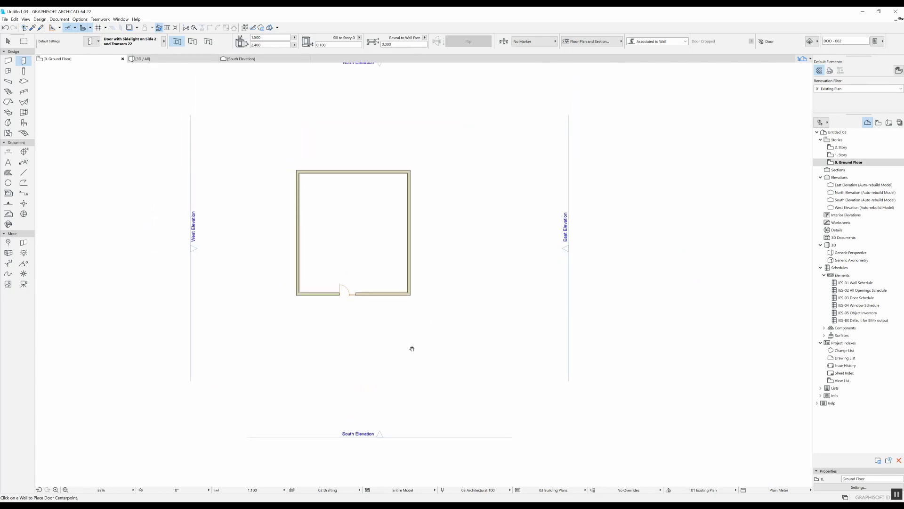
{"action": "key", "text": "shift"}
{"action": "left_click", "coordinate": [381, 437], "text": "shift"}
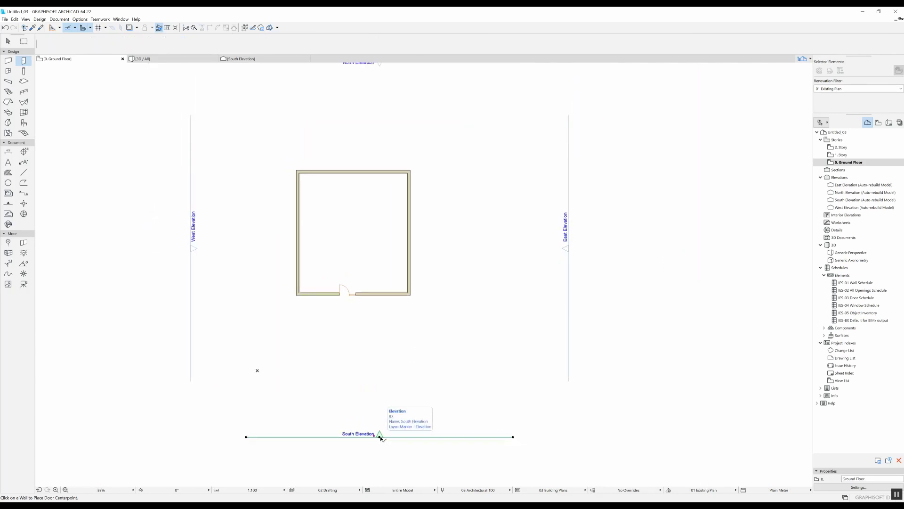
{"action": "right_click", "coordinate": [360, 382]}
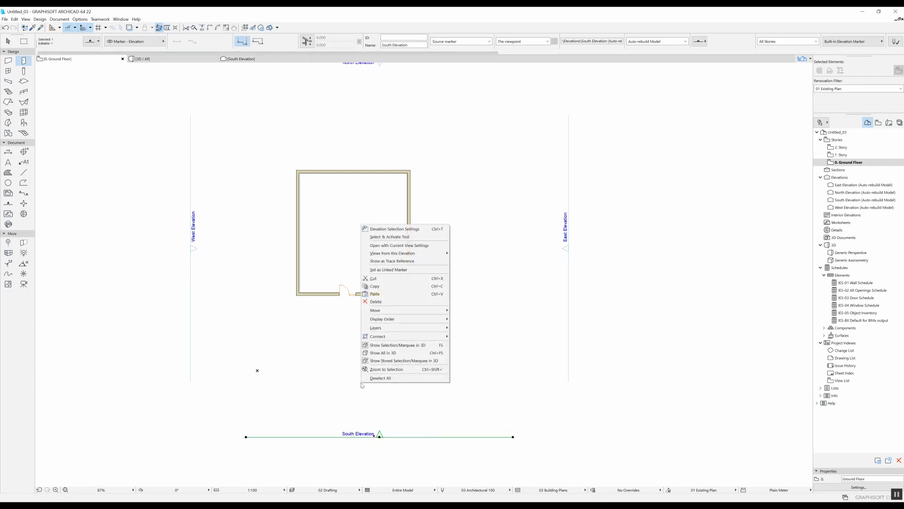
{"action": "left_click", "coordinate": [394, 245]}
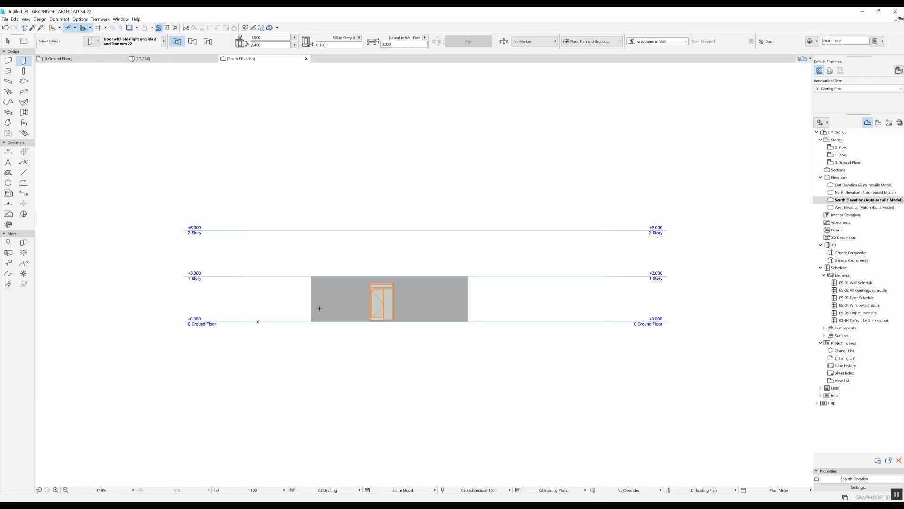
{"action": "scroll", "coordinate": [265, 295], "scroll_direction": "up", "scroll_amount": 2}
{"action": "scroll", "coordinate": [268, 304], "scroll_direction": "up", "scroll_amount": 2}
{"action": "scroll", "coordinate": [273, 311], "scroll_direction": "up", "scroll_amount": 1}
{"action": "scroll", "coordinate": [277, 321], "scroll_direction": "up", "scroll_amount": 1}
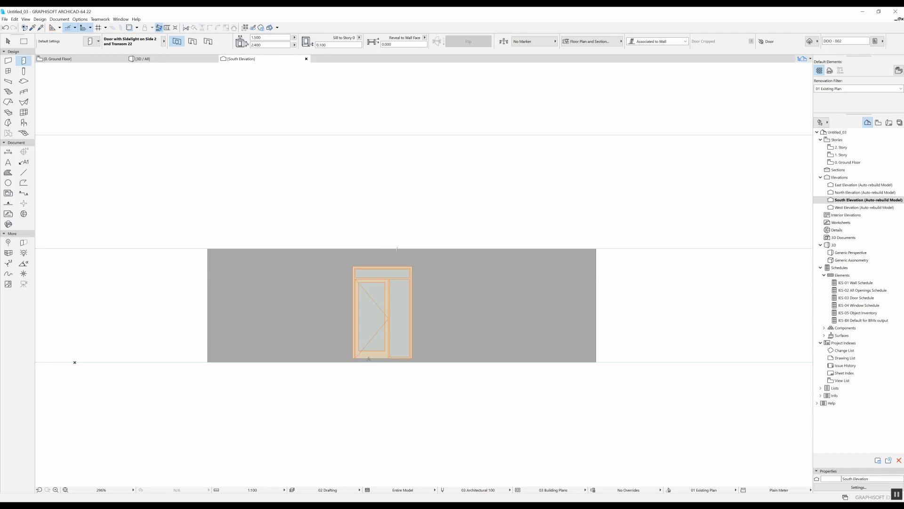
- Open Generic Perspective, orbit around the room, then return to the frontal view
{"action": "left_click", "coordinate": [850, 254]}
{"action": "double_click", "coordinate": [850, 254]}
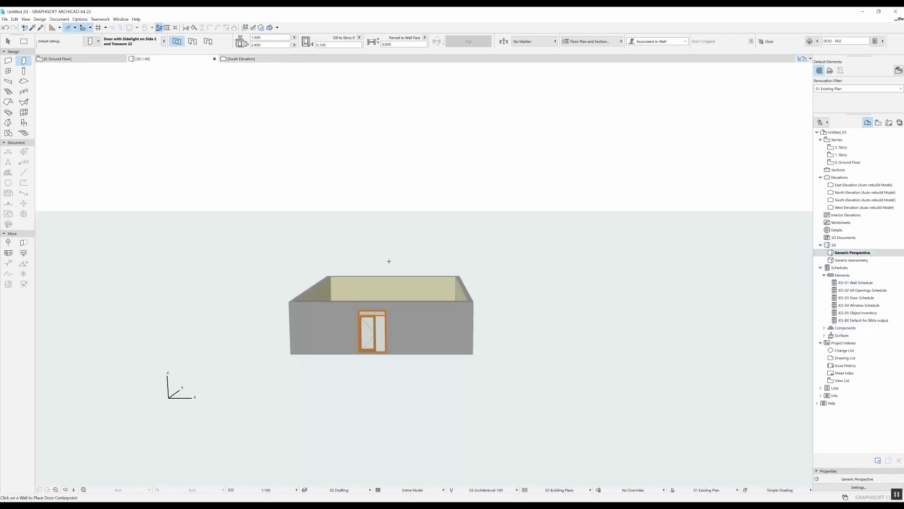
{"action": "mouse_move", "coordinate": [495, 257]}
{"action": "middle_mouse_down", "text": "shift"}
{"action": "mouse_move", "coordinate": [375, 326]}
{"action": "mouse_move", "coordinate": [181, 316]}
{"action": "middle_mouse_up", "text": "shift"}
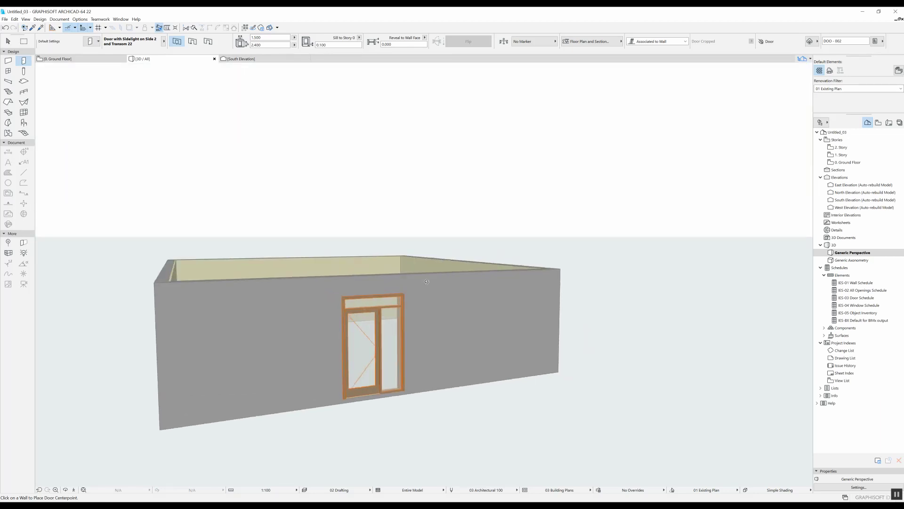
{"action": "key", "text": "Escape"}
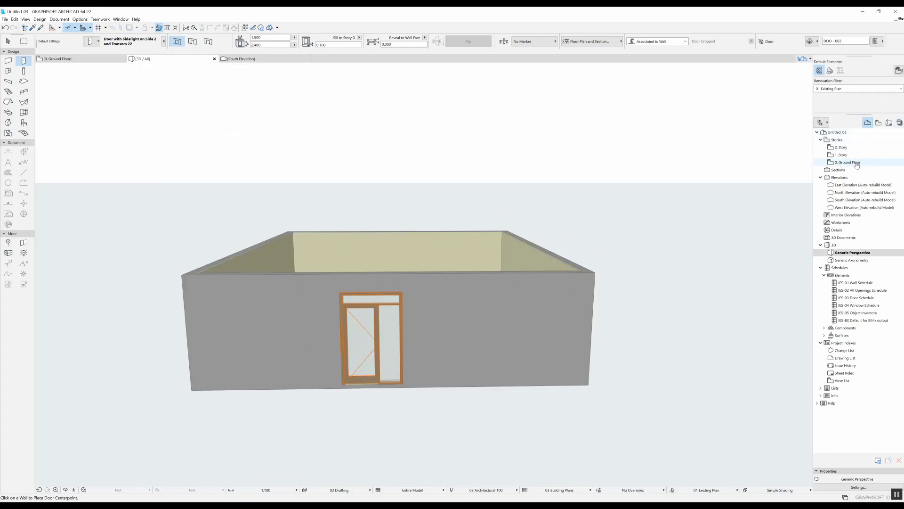
- Return to the Ground Floor plan, zoom to the room and choose the Window tool
{"action": "double_click", "coordinate": [848, 161]}
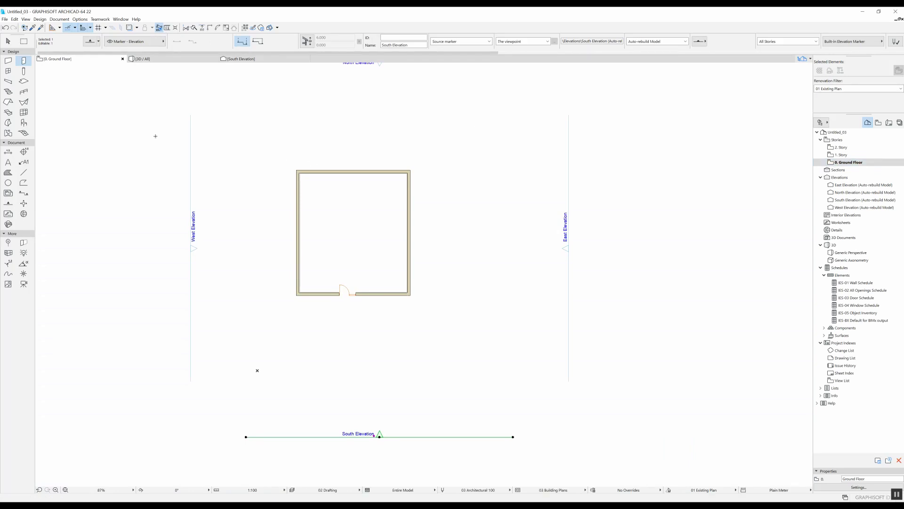
{"action": "key", "text": "F2"}
{"action": "middle_click_drag", "start_coordinate": [346, 159], "coordinate": [366, 186]}
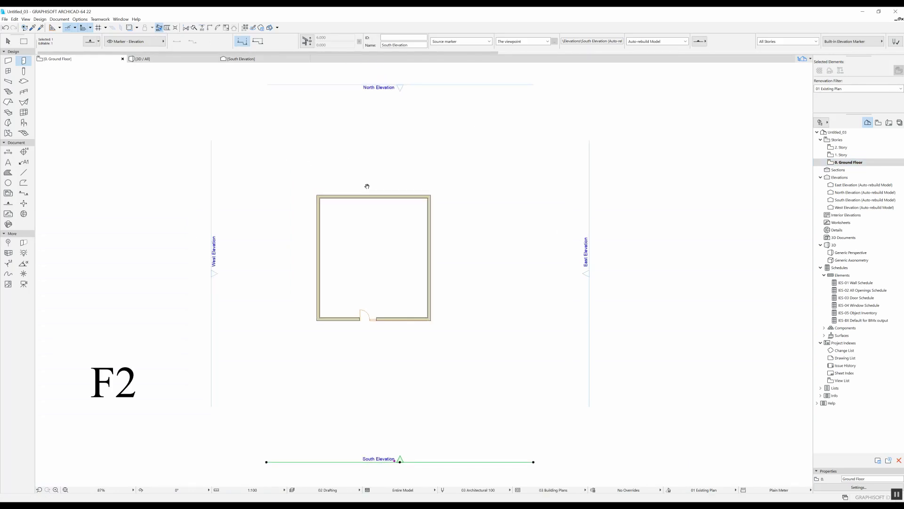
{"action": "scroll", "coordinate": [363, 195], "scroll_direction": "up", "scroll_amount": 2}
{"action": "scroll", "coordinate": [420, 209], "scroll_direction": "up", "scroll_amount": 3}
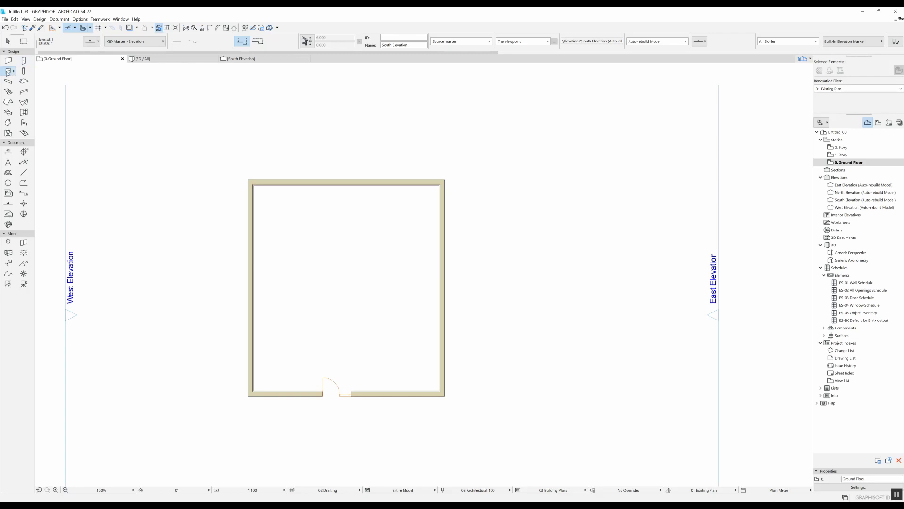
{"action": "left_click", "coordinate": [9, 72]}
- Review and close the elevation marker settings twice, bringing the North Elevation marker into view
{"action": "key", "text": "ctrl+t"}
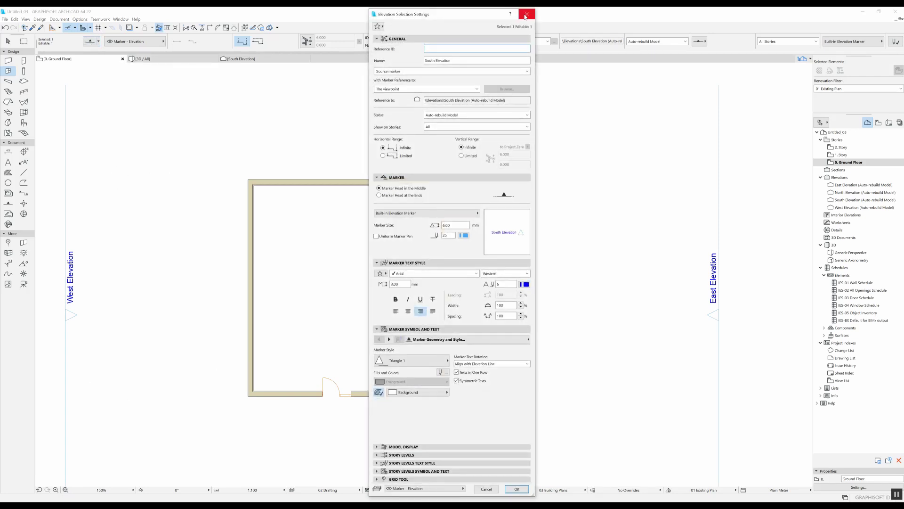
{"action": "key", "text": "Return"}
{"action": "scroll", "coordinate": [290, 276], "scroll_direction": "down", "scroll_amount": 2}
{"action": "mouse_move", "coordinate": [301, 287]}
{"action": "middle_mouse_down"}
{"action": "mouse_move", "coordinate": [333, 189]}
{"action": "mouse_move", "coordinate": [331, 251]}
{"action": "middle_mouse_up"}
{"action": "scroll", "coordinate": [393, 390], "scroll_direction": "down", "scroll_amount": 1}
{"action": "middle_click_drag", "start_coordinate": [393, 390], "coordinate": [384, 415]}
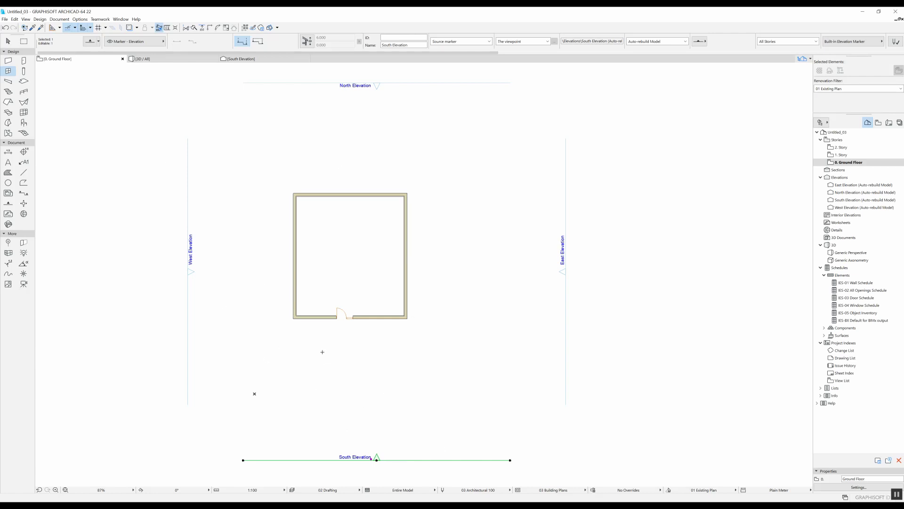
{"action": "key", "text": "ctrl+t"}
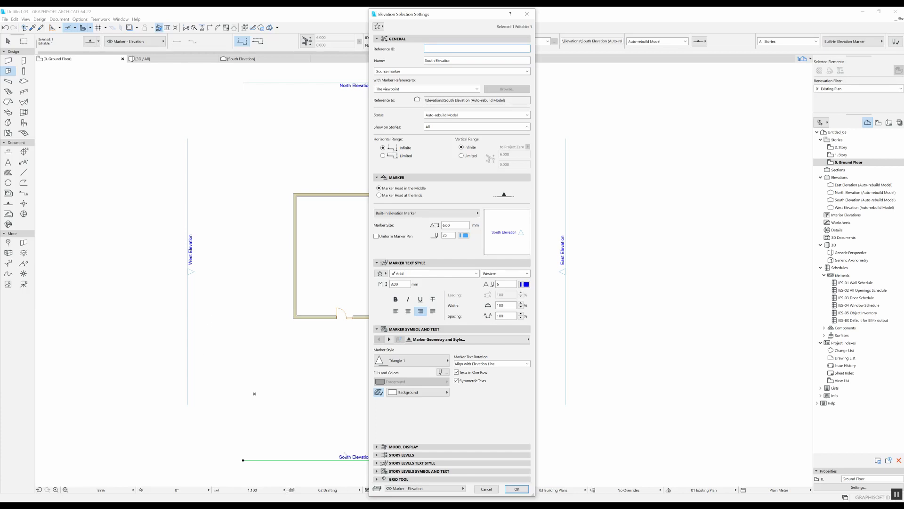
{"action": "left_click", "coordinate": [526, 14]}
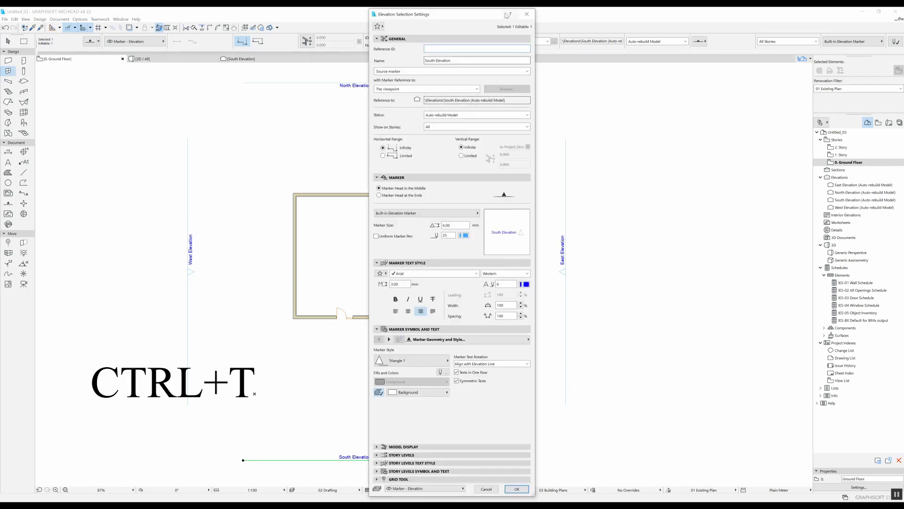
{"action": "key", "text": "Escape"}
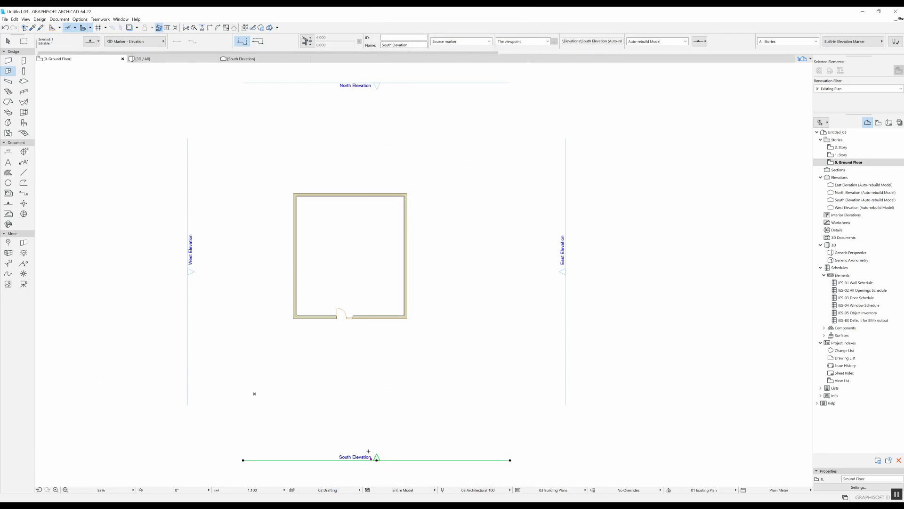
- Set Triple Window 22 from Basic Windows 22 as the default window
{"action": "key", "text": "Escape"}
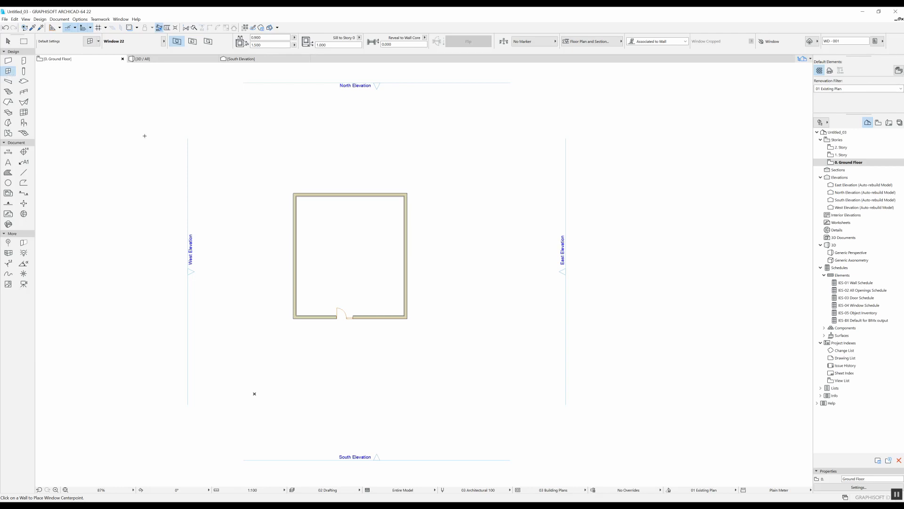
{"action": "key", "text": "ctrl+t"}
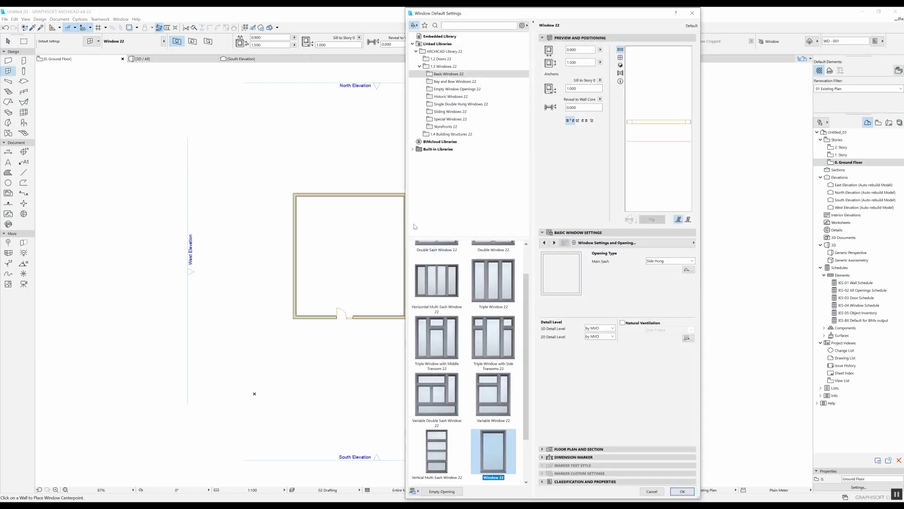
{"action": "scroll", "coordinate": [458, 352], "scroll_direction": "up", "scroll_amount": 1}
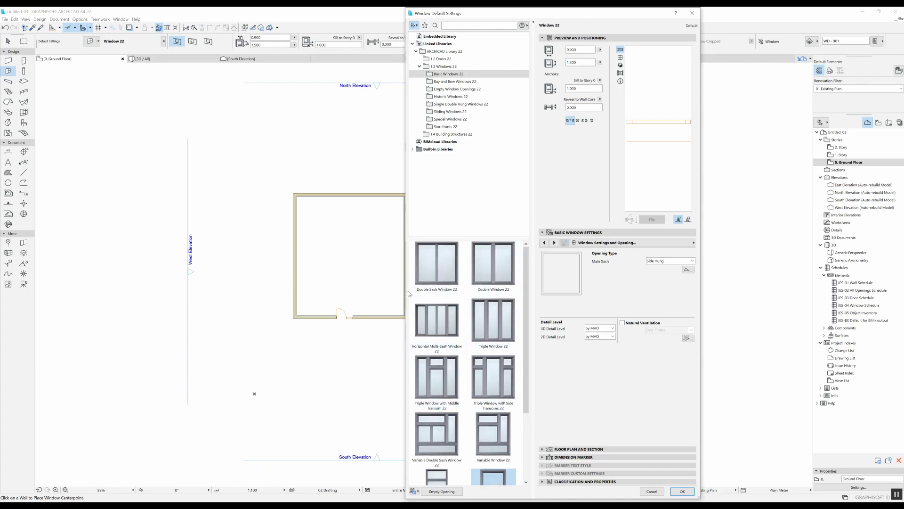
{"action": "left_click", "coordinate": [493, 323]}
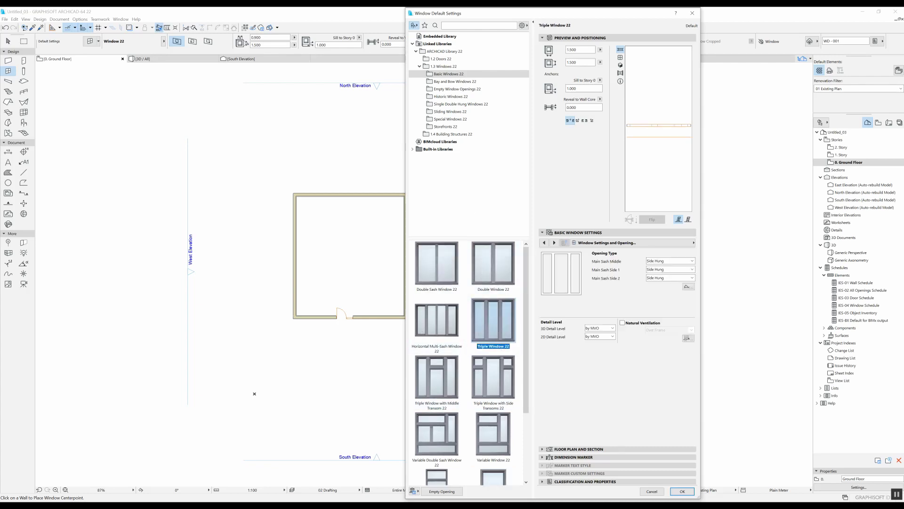
{"action": "left_click", "coordinate": [683, 491]}
{"action": "scroll", "coordinate": [404, 349], "scroll_direction": "up", "scroll_amount": 3}
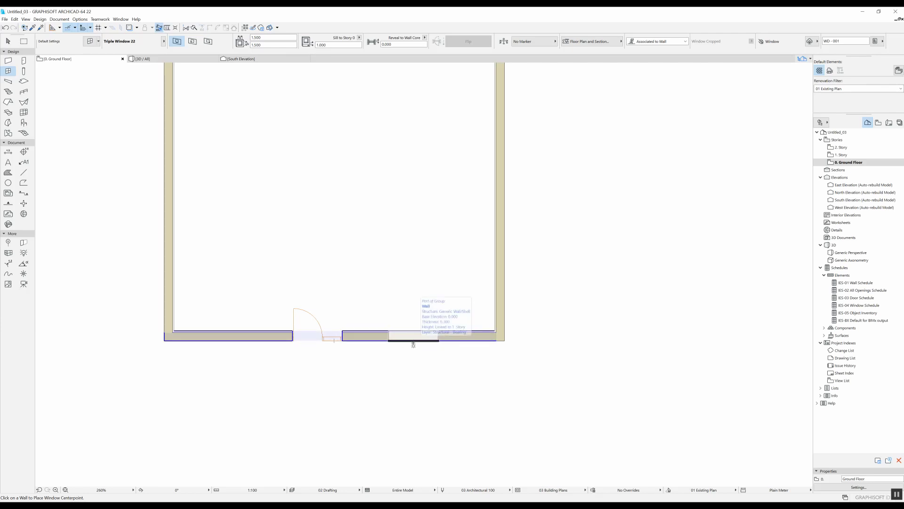
- Place a triple window in the bottom wall right of the door and set its opening side
{"action": "left_click", "coordinate": [414, 344]}
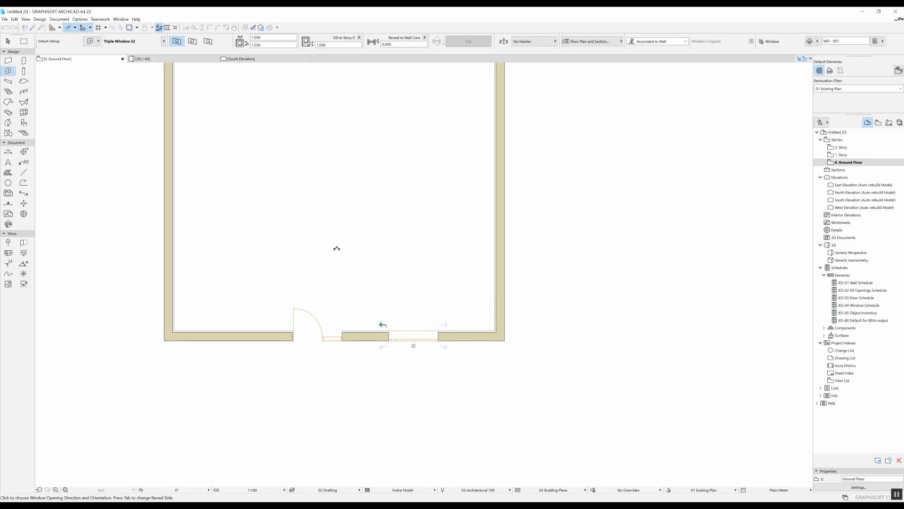
{"action": "left_click", "coordinate": [367, 237]}
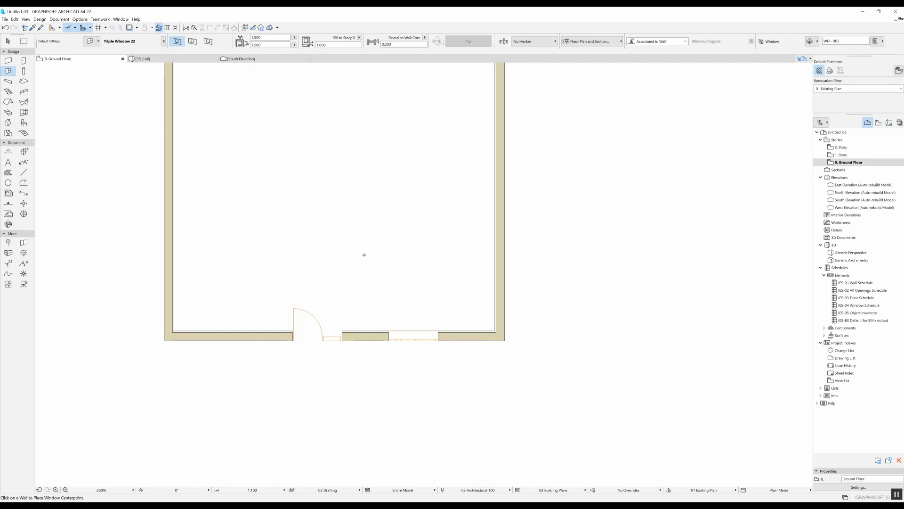
{"action": "scroll", "coordinate": [448, 353], "scroll_direction": "down", "scroll_amount": 2}
{"action": "scroll", "coordinate": [412, 283], "scroll_direction": "down", "scroll_amount": 1}
{"action": "scroll", "coordinate": [414, 184], "scroll_direction": "down", "scroll_amount": 2}
- Open the South Elevation and centre the door and window in view
{"action": "left_click", "coordinate": [422, 429]}
{"action": "right_click", "coordinate": [413, 325]}
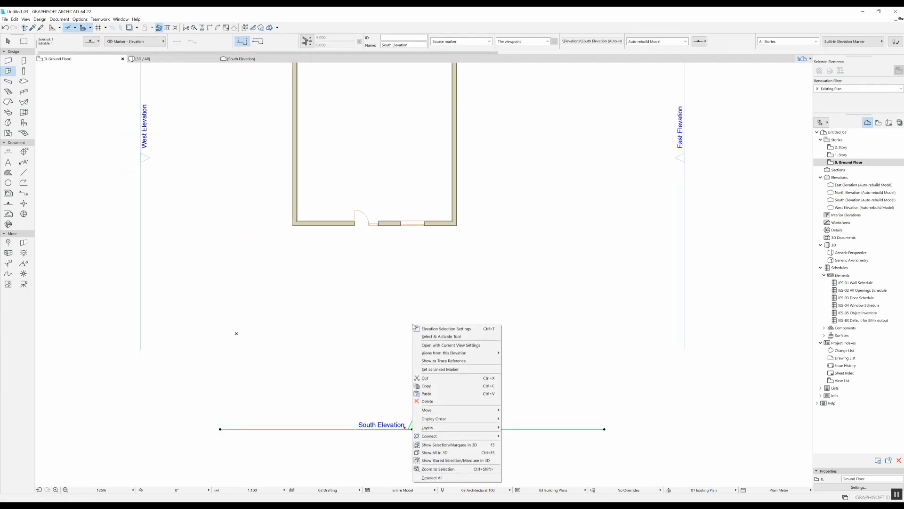
{"action": "left_click", "coordinate": [444, 346]}
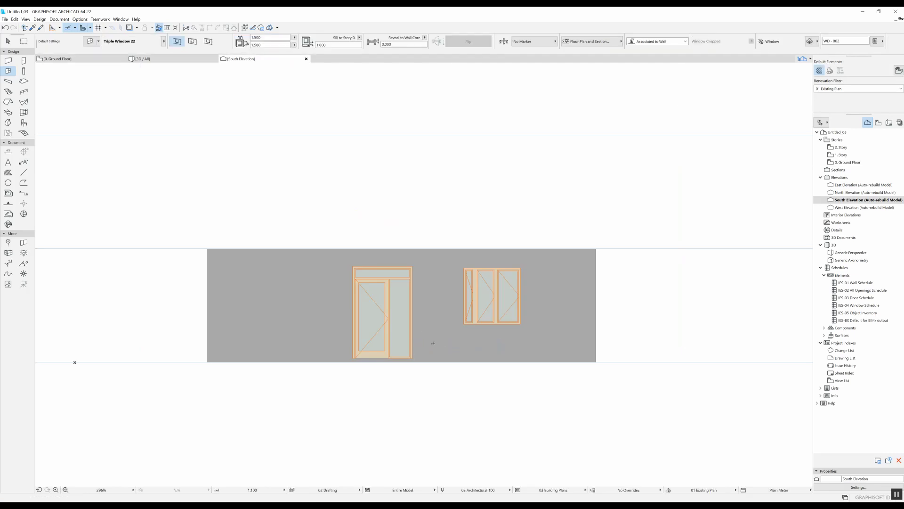
{"action": "middle_click_drag", "start_coordinate": [552, 318], "coordinate": [501, 258]}
{"action": "scroll", "coordinate": [501, 258], "scroll_direction": "up", "scroll_amount": 1}
{"action": "scroll", "coordinate": [448, 224], "scroll_direction": "up", "scroll_amount": 2}
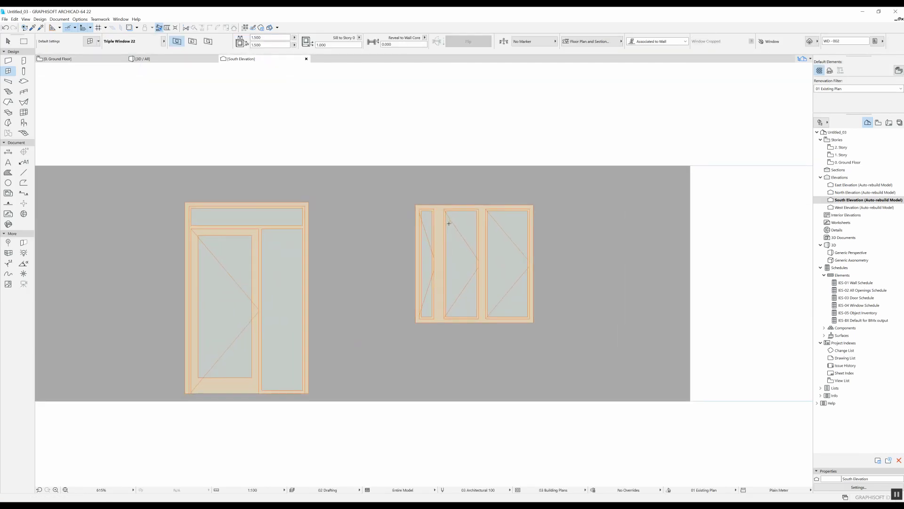
{"action": "middle_click_drag", "start_coordinate": [354, 232], "coordinate": [385, 215]}
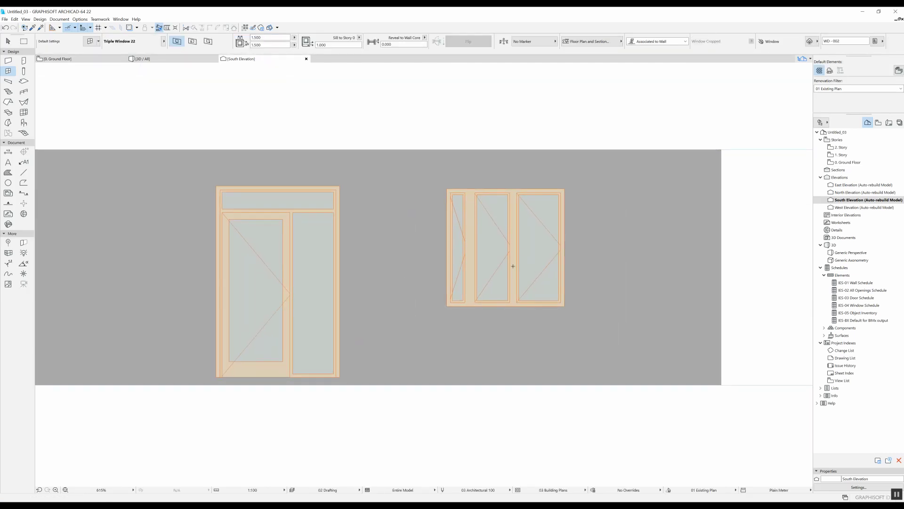
- Widen the selected triple window to 2.100 in the Info Box
{"action": "left_click", "coordinate": [490, 249]}
{"action": "left_click", "coordinate": [575, 239]}
{"action": "left_click", "coordinate": [555, 226]}
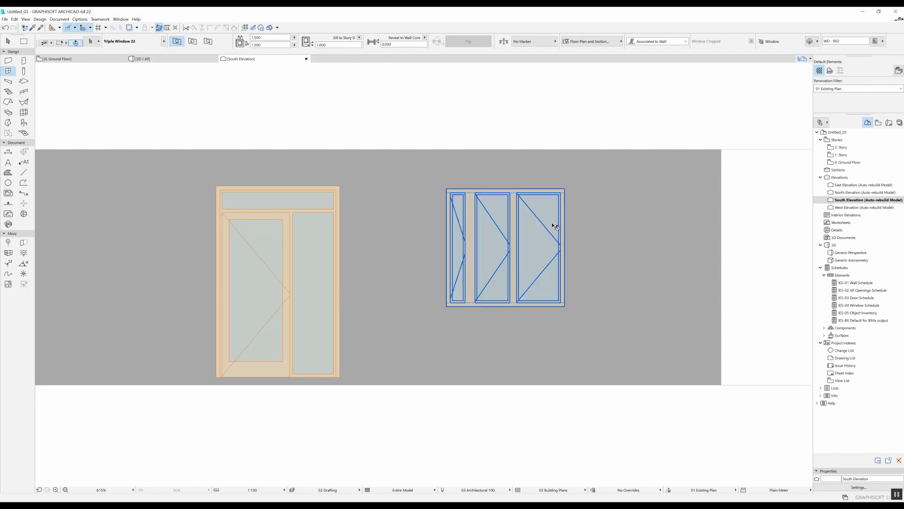
{"action": "left_click", "coordinate": [556, 226]}
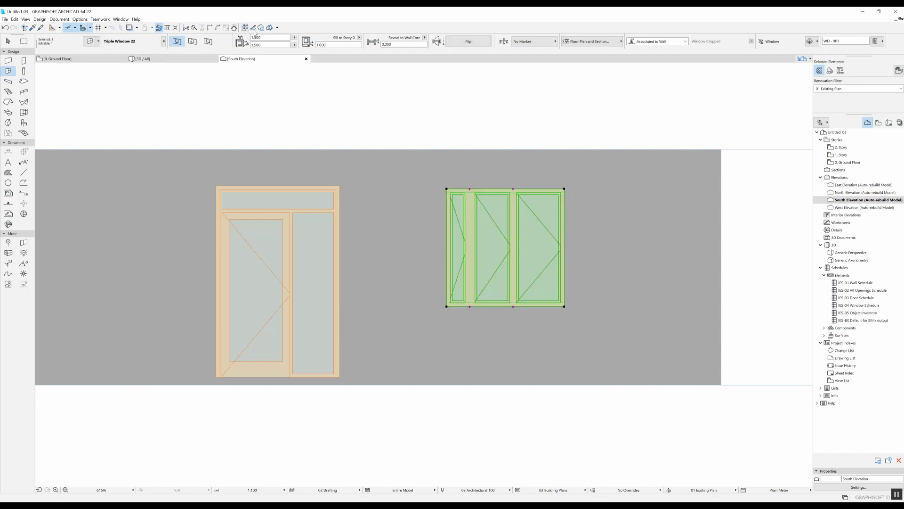
{"action": "left_click", "coordinate": [267, 37]}
{"action": "type", "text": "2.1"}
{"action": "key", "text": "Return"}
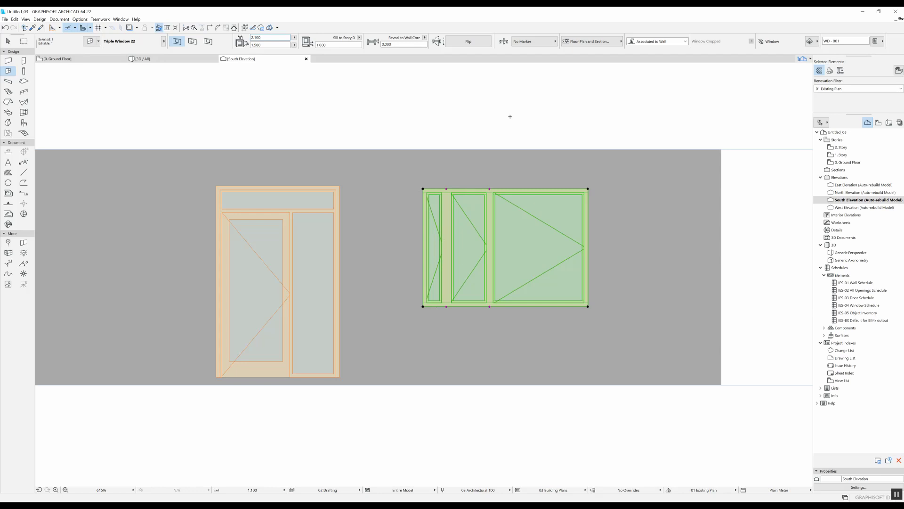
- Open the triple window's settings and browse its preview, basic and dimension marker panels
{"action": "double_click", "coordinate": [506, 209]}
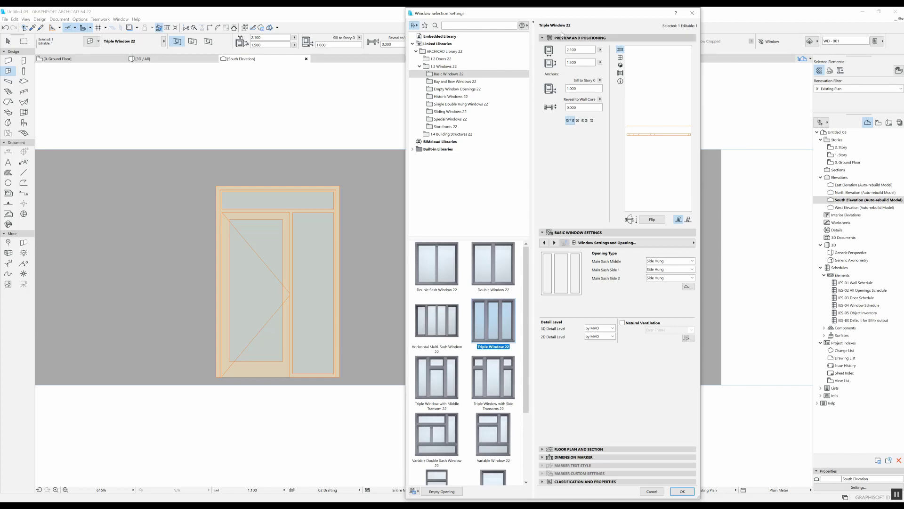
{"action": "left_click", "coordinate": [543, 39]}
{"action": "left_click", "coordinate": [543, 38]}
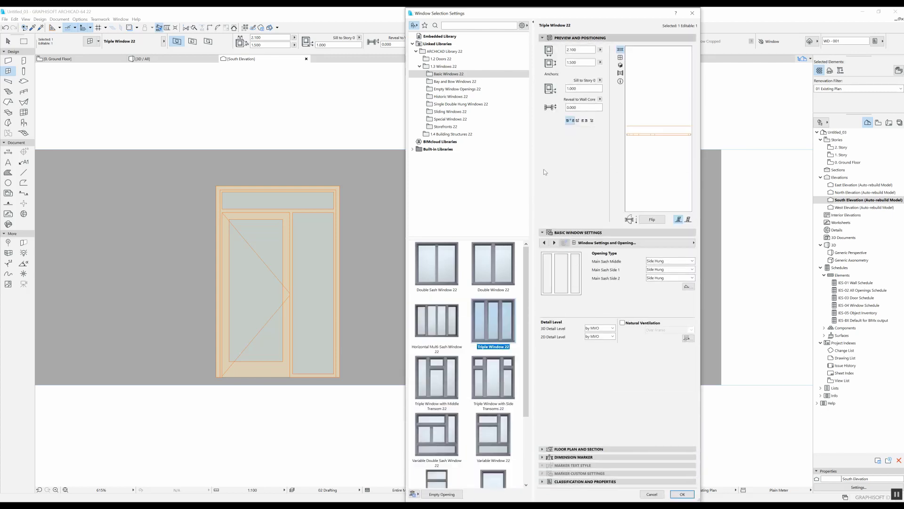
{"action": "left_click", "coordinate": [543, 233]}
{"action": "left_click", "coordinate": [543, 232]}
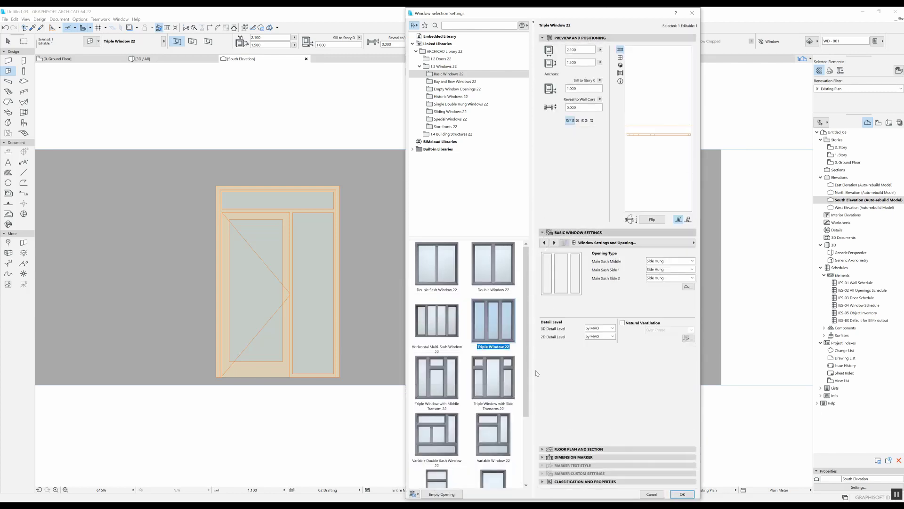
{"action": "left_click", "coordinate": [543, 455]}
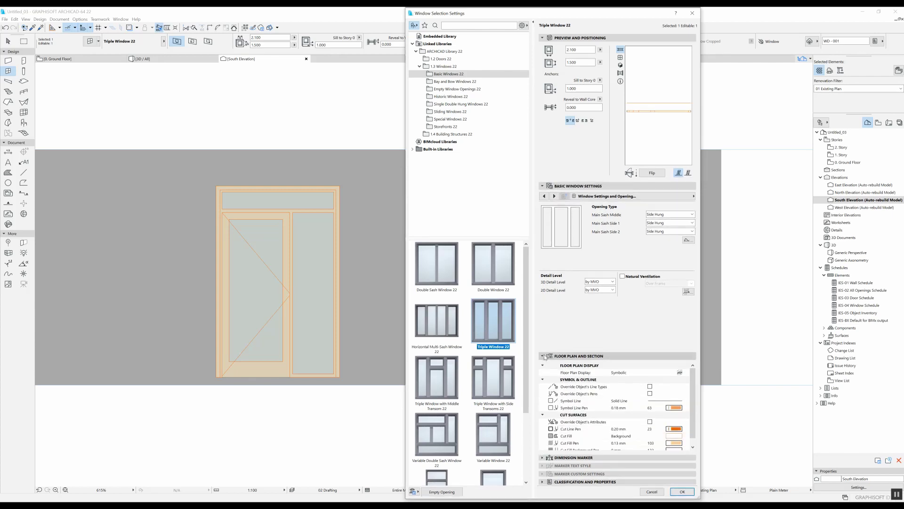
{"action": "left_click", "coordinate": [545, 373]}
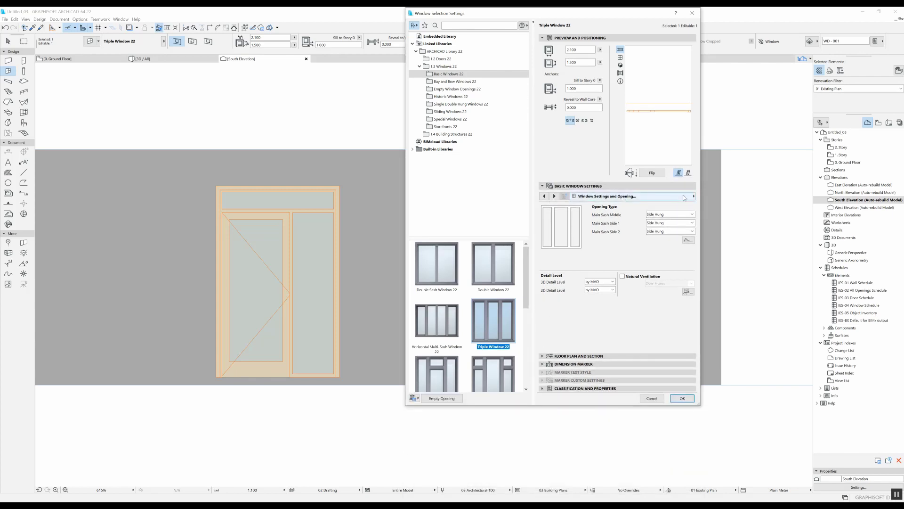
- Set Panes Horizontal to Uniform Glazing Sizes, apply, and deselect the window
{"action": "left_click", "coordinate": [622, 197]}
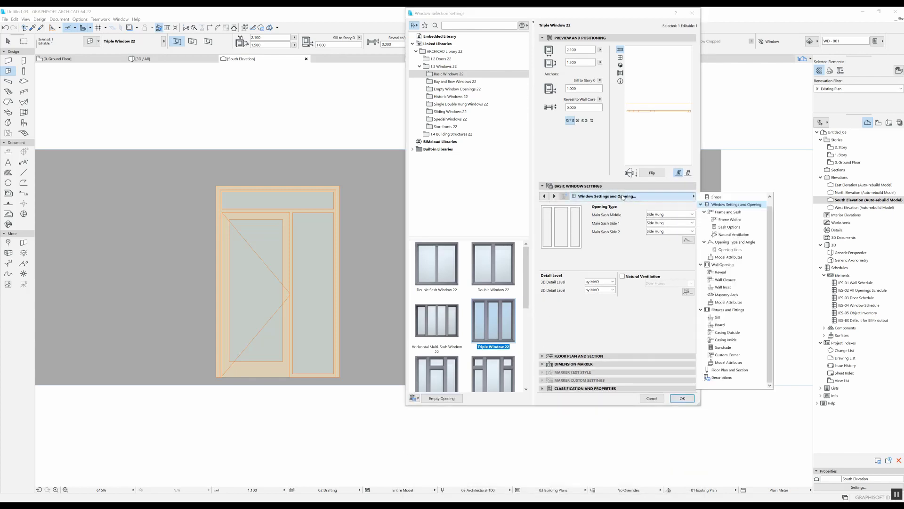
{"action": "scroll", "coordinate": [723, 207], "scroll_direction": "up", "scroll_amount": 1}
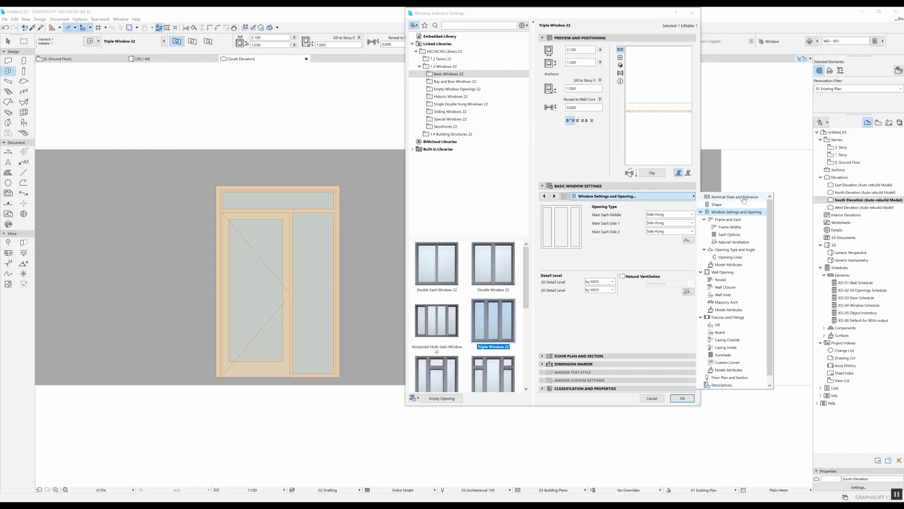
{"action": "left_click", "coordinate": [744, 198]}
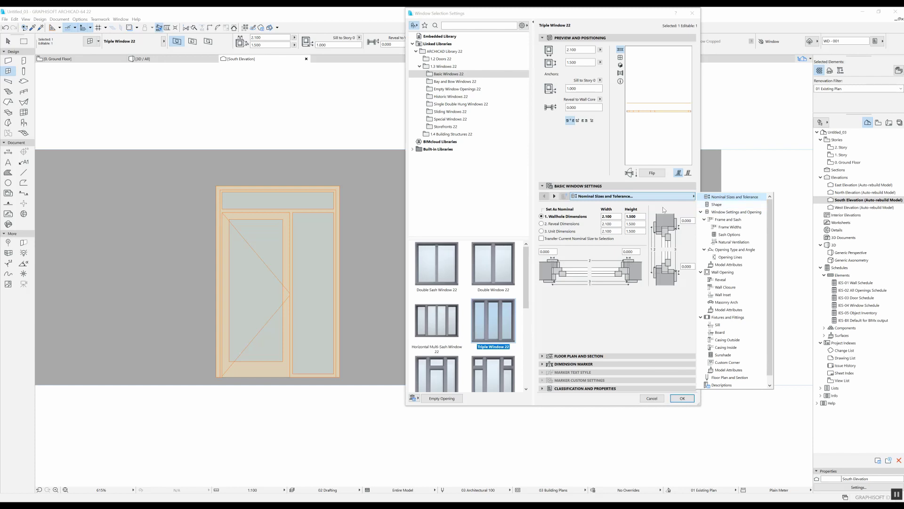
{"action": "left_click", "coordinate": [720, 206]}
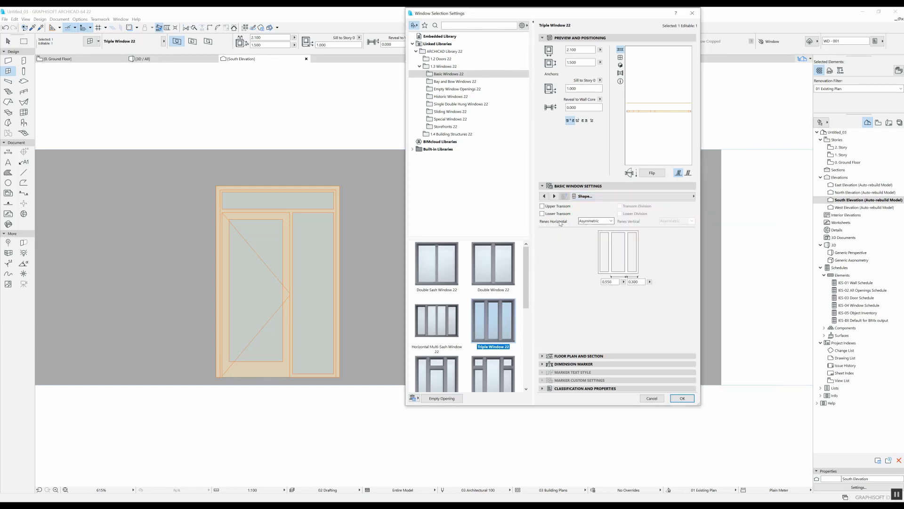
{"action": "left_click", "coordinate": [595, 222]}
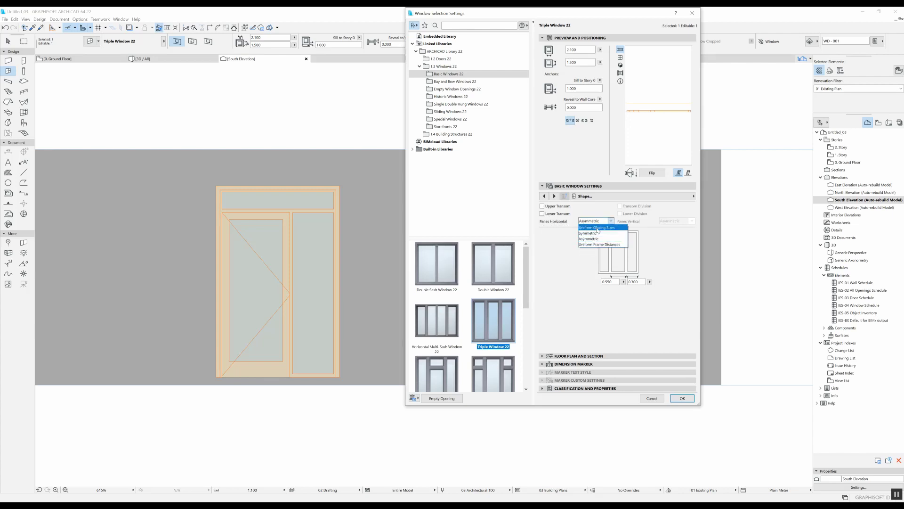
{"action": "left_click", "coordinate": [599, 228]}
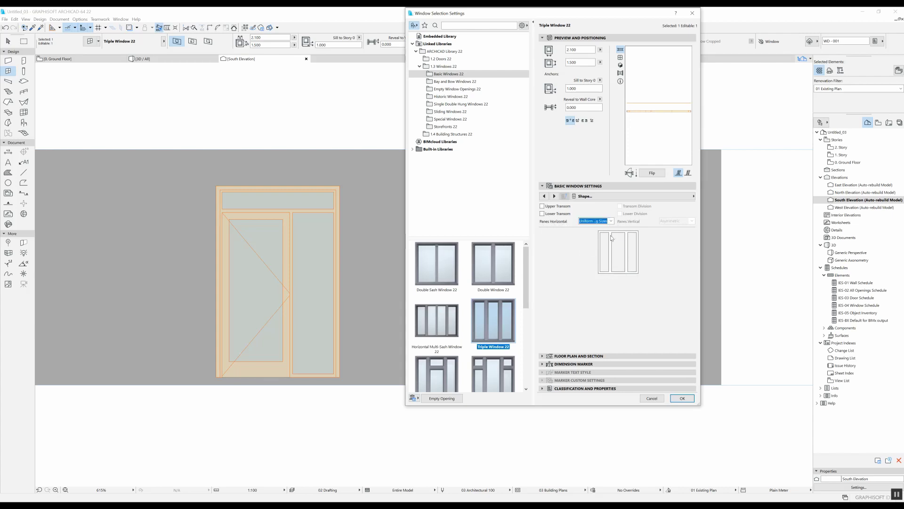
{"action": "left_click", "coordinate": [682, 399]}
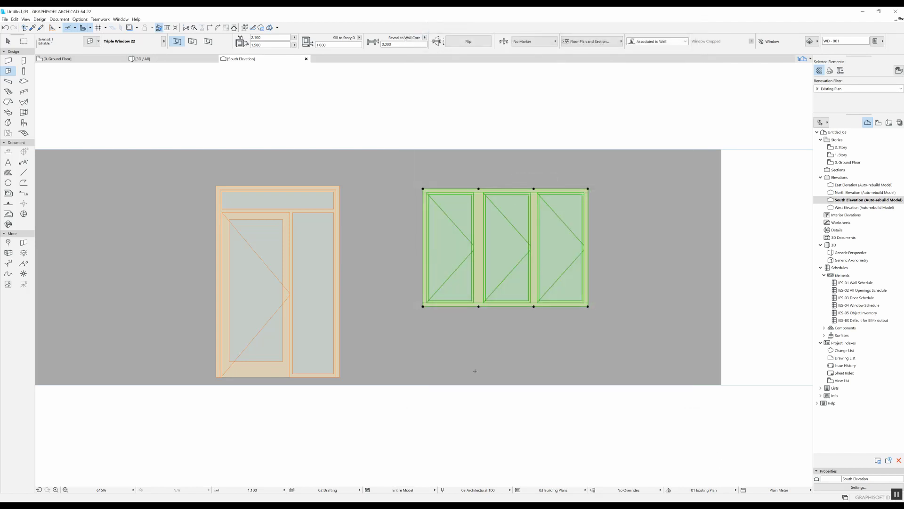
{"action": "scroll", "coordinate": [571, 363], "scroll_direction": "down", "scroll_amount": 2}
{"action": "key", "text": "Escape"}
- In Generic Perspective, widen the sidelight door to 2.000
{"action": "double_click", "coordinate": [851, 252]}
{"action": "mouse_move", "coordinate": [646, 293]}
{"action": "middle_mouse_down", "text": "shift"}
{"action": "mouse_move", "coordinate": [404, 307]}
{"action": "mouse_move", "coordinate": [332, 394]}
{"action": "mouse_move", "coordinate": [614, 329]}
{"action": "mouse_move", "coordinate": [704, 271]}
{"action": "mouse_move", "coordinate": [376, 272]}
{"action": "mouse_move", "coordinate": [229, 312]}
{"action": "mouse_move", "coordinate": [464, 313]}
{"action": "mouse_move", "coordinate": [547, 239]}
{"action": "mouse_move", "coordinate": [507, 384]}
{"action": "middle_mouse_up", "text": "shift"}
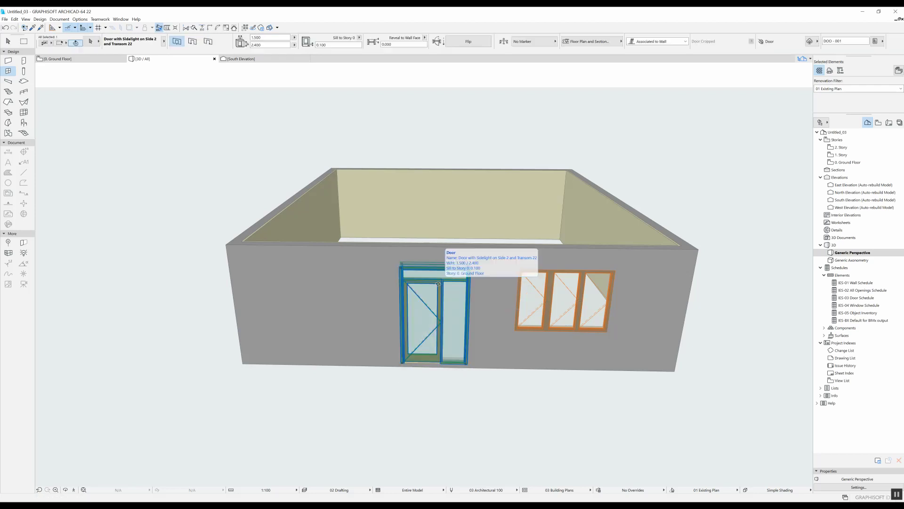
{"action": "left_click", "coordinate": [440, 285], "text": "shift"}
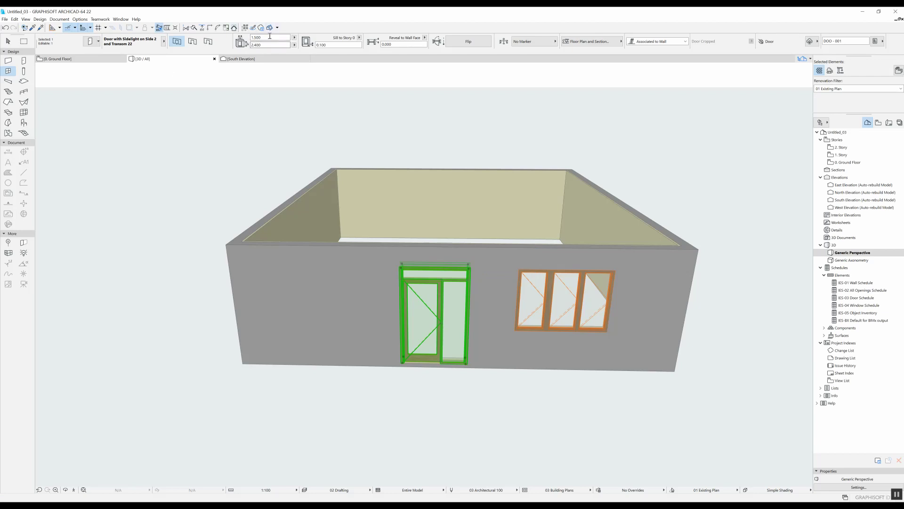
{"action": "left_click", "coordinate": [265, 35]}
{"action": "type", "text": "2"}
{"action": "key", "text": "Return"}
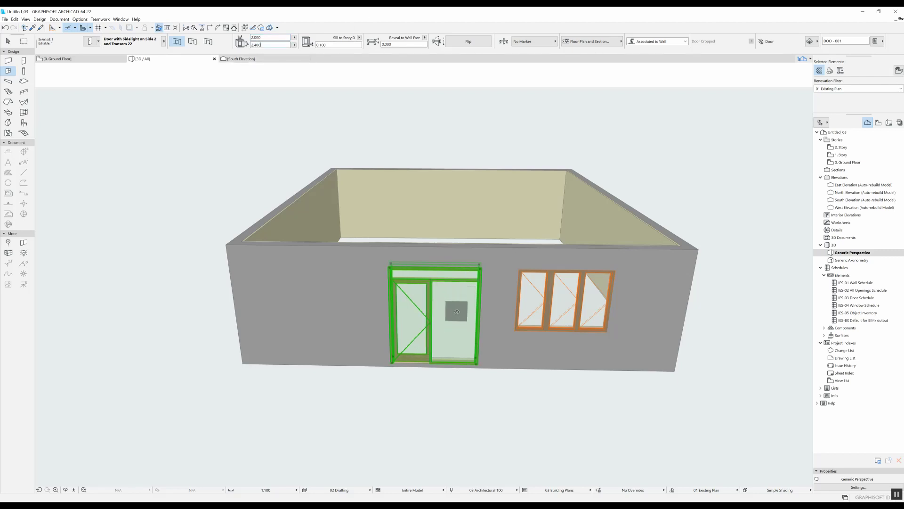
{"action": "key", "text": "Escape"}
{"action": "scroll", "coordinate": [456, 297], "scroll_direction": "up", "scroll_amount": 2}
{"action": "scroll", "coordinate": [460, 288], "scroll_direction": "up", "scroll_amount": 3}
- Recess the sidelight door 0.100 with reveal measured to the wall face
{"action": "middle_click_drag", "start_coordinate": [461, 288], "coordinate": [416, 75], "text": "shift"}
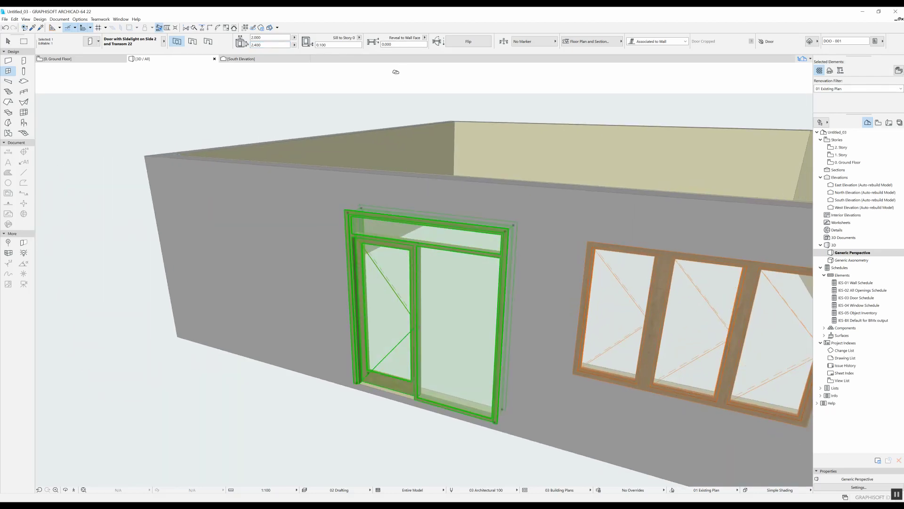
{"action": "double_click", "coordinate": [384, 44]}
{"action": "type", "text": "0.100"}
{"action": "key", "text": "Return"}
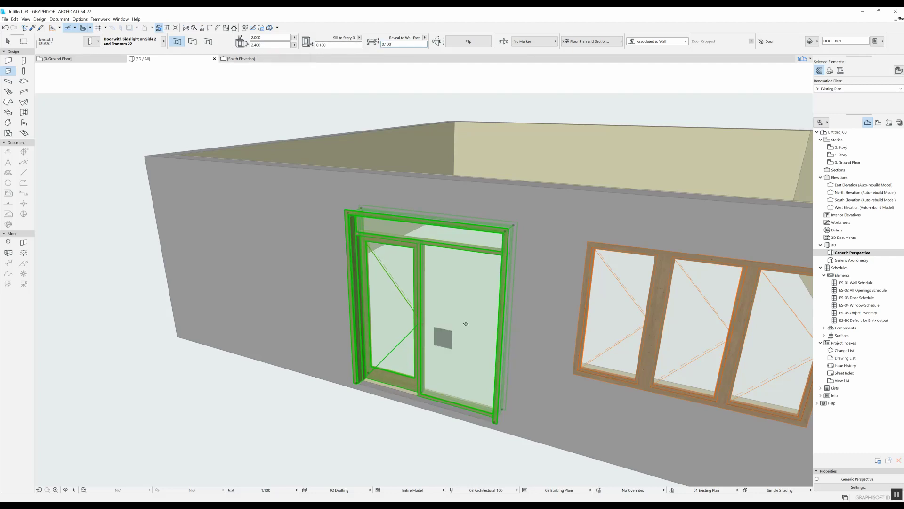
{"action": "key", "text": "Escape"}
- Recess the triple window 0.100 with reveal measured to the wall core
{"action": "middle_click_drag", "start_coordinate": [606, 130], "coordinate": [539, 186], "text": "shift"}
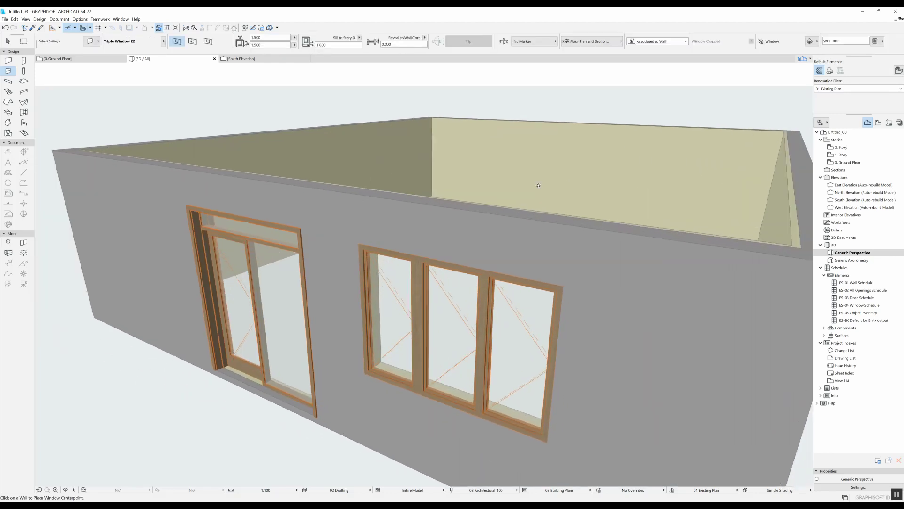
{"action": "left_click", "coordinate": [399, 300]}
{"action": "left_click", "coordinate": [402, 44]}
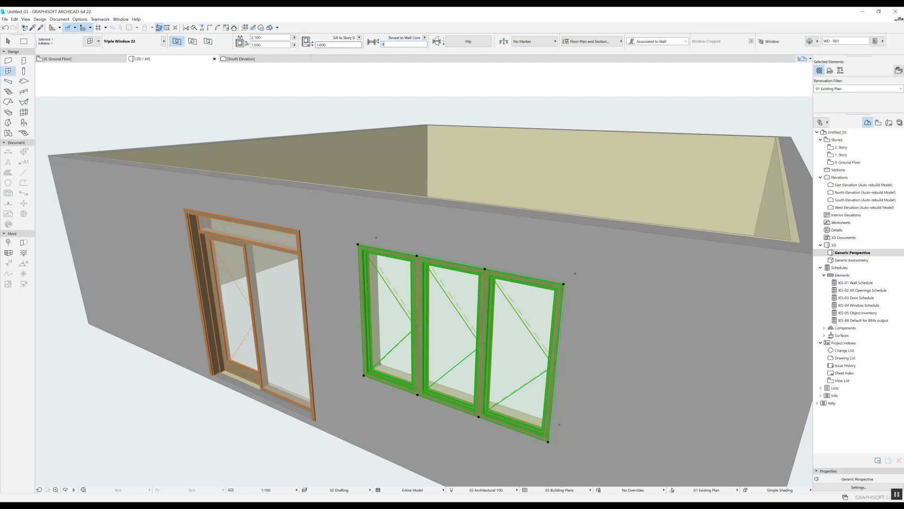
{"action": "type", "text": ".1"}
{"action": "key", "text": "Return"}
{"action": "key", "text": "Escape"}
{"action": "mouse_move", "coordinate": [356, 66]}
{"action": "middle_mouse_down", "text": "shift"}
{"action": "mouse_move", "coordinate": [302, 328]}
{"action": "mouse_move", "coordinate": [323, 384]}
{"action": "middle_mouse_up", "text": "shift"}
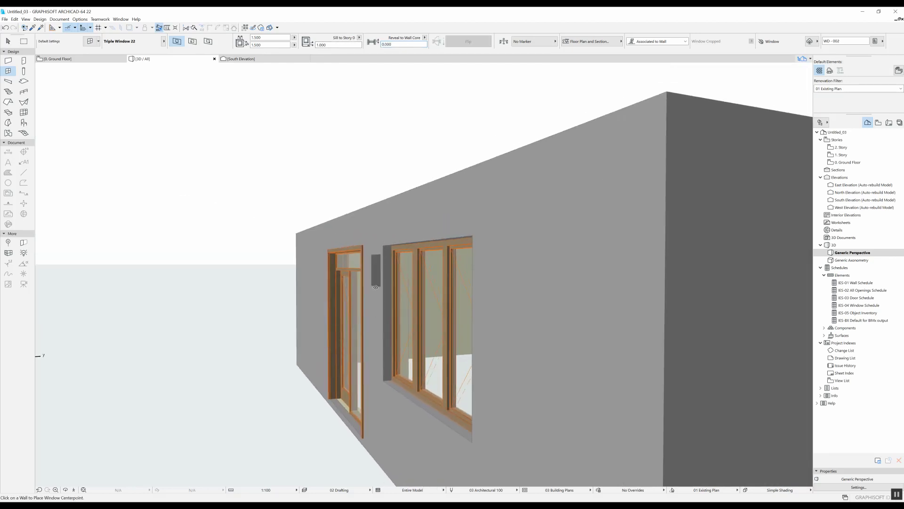
{"action": "mouse_move", "coordinate": [378, 323]}
{"action": "middle_mouse_down", "text": "shift"}
{"action": "mouse_move", "coordinate": [466, 345]}
{"action": "mouse_move", "coordinate": [653, 287]}
{"action": "middle_mouse_up", "text": "shift"}
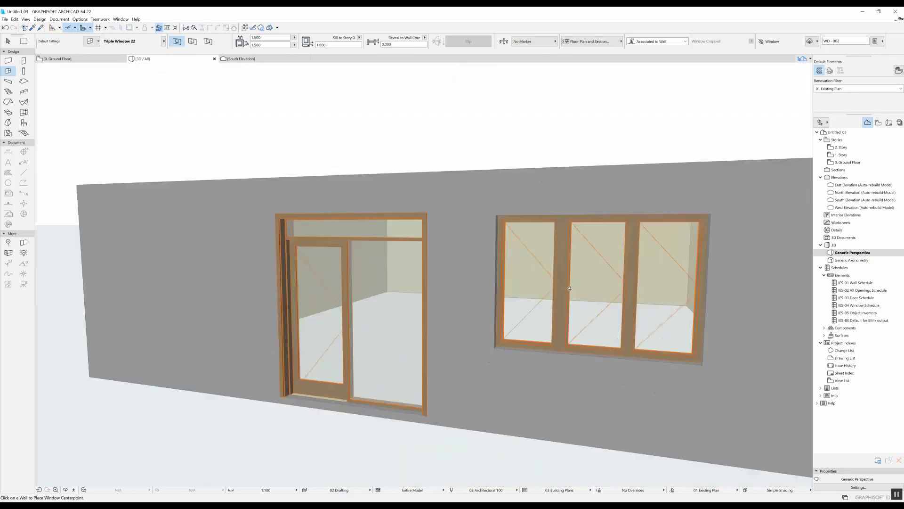
- Change the sidelight door's leaf to panelled Style 49 with three small glass panes
{"action": "left_click", "coordinate": [367, 284]}
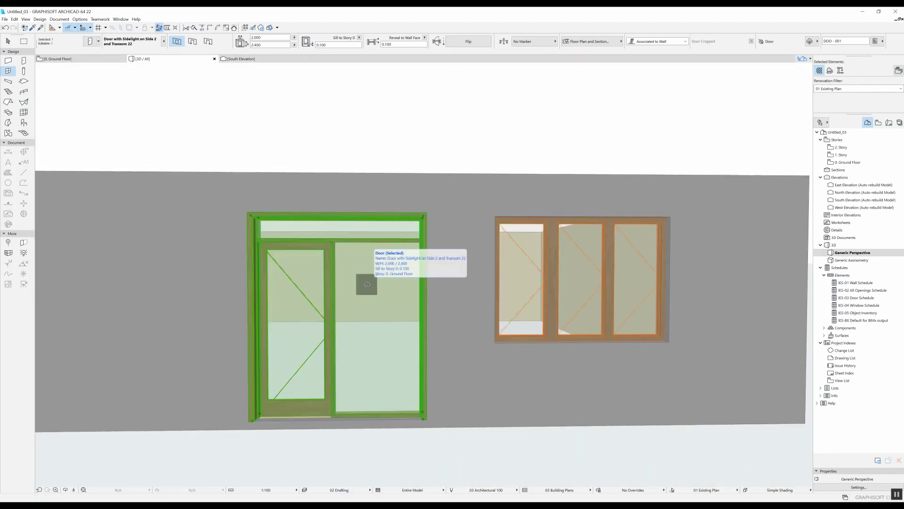
{"action": "double_click", "coordinate": [367, 284]}
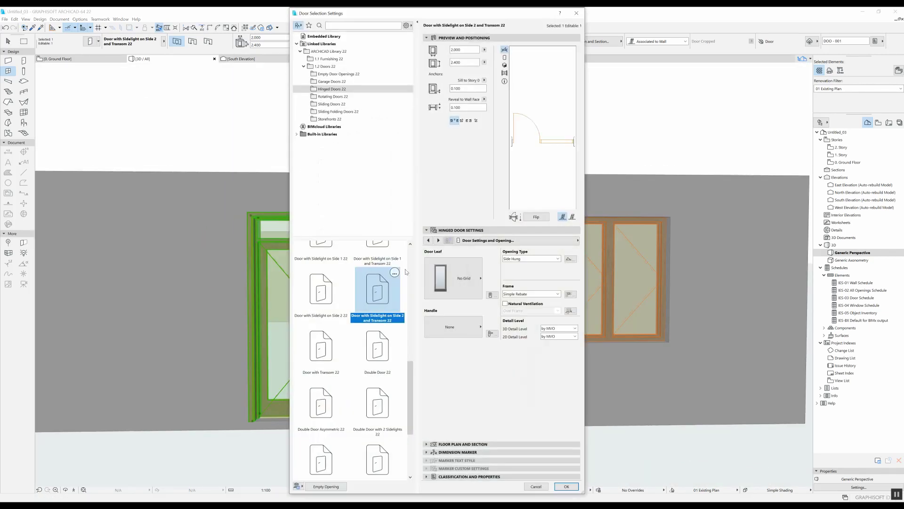
{"action": "left_click", "coordinate": [467, 276]}
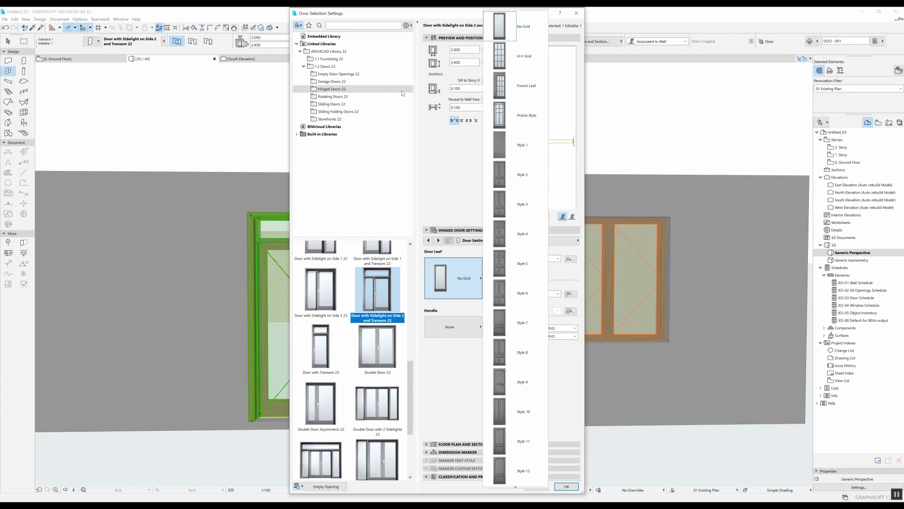
{"action": "scroll", "coordinate": [522, 141], "scroll_direction": "down", "scroll_amount": 2}
{"action": "scroll", "coordinate": [522, 142], "scroll_direction": "down", "scroll_amount": 3}
{"action": "scroll", "coordinate": [521, 142], "scroll_direction": "down", "scroll_amount": 5}
{"action": "scroll", "coordinate": [521, 107], "scroll_direction": "down", "scroll_amount": 4}
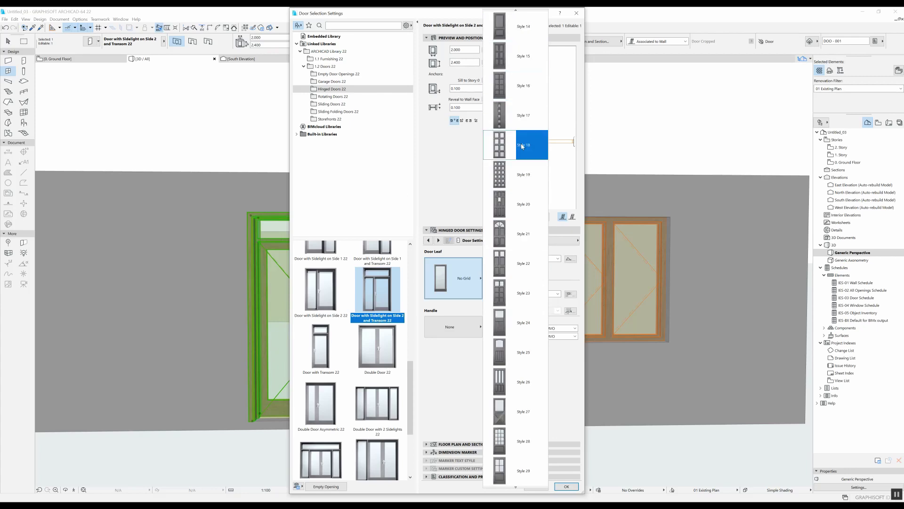
{"action": "scroll", "coordinate": [520, 183], "scroll_direction": "down", "scroll_amount": 2}
{"action": "scroll", "coordinate": [519, 184], "scroll_direction": "down", "scroll_amount": 1}
{"action": "scroll", "coordinate": [519, 183], "scroll_direction": "down", "scroll_amount": 3}
{"action": "scroll", "coordinate": [521, 288], "scroll_direction": "down", "scroll_amount": 1}
{"action": "scroll", "coordinate": [521, 289], "scroll_direction": "down", "scroll_amount": 3}
{"action": "scroll", "coordinate": [520, 288], "scroll_direction": "down", "scroll_amount": 3}
{"action": "scroll", "coordinate": [520, 296], "scroll_direction": "down", "scroll_amount": 2}
{"action": "scroll", "coordinate": [519, 311], "scroll_direction": "down", "scroll_amount": 3}
{"action": "scroll", "coordinate": [517, 327], "scroll_direction": "down", "scroll_amount": 2}
{"action": "left_click", "coordinate": [522, 414]}
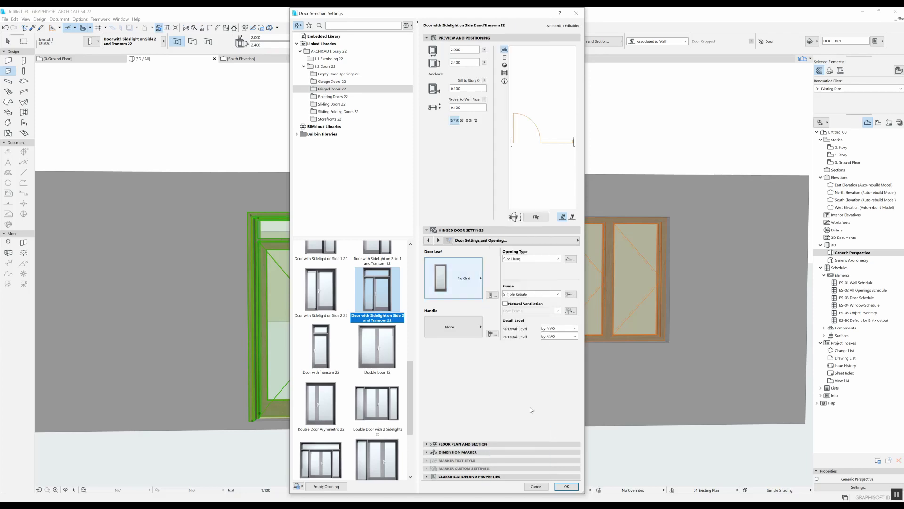
{"action": "left_click", "coordinate": [567, 486]}
{"action": "key", "text": "Escape"}
{"action": "middle_click_drag", "start_coordinate": [141, 301], "coordinate": [419, 267], "text": "shift"}
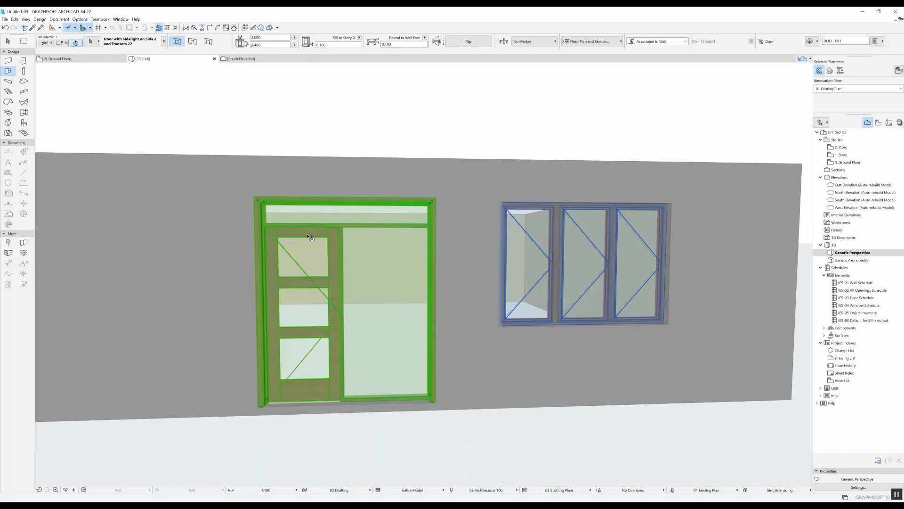
{"action": "left_click", "coordinate": [503, 221], "text": "alt"}
{"action": "mouse_move", "coordinate": [503, 221]}
{"action": "middle_mouse_down", "text": "shift"}
{"action": "mouse_move", "coordinate": [537, 159]}
{"action": "mouse_move", "coordinate": [535, 186]}
{"action": "middle_mouse_up", "text": "shift"}
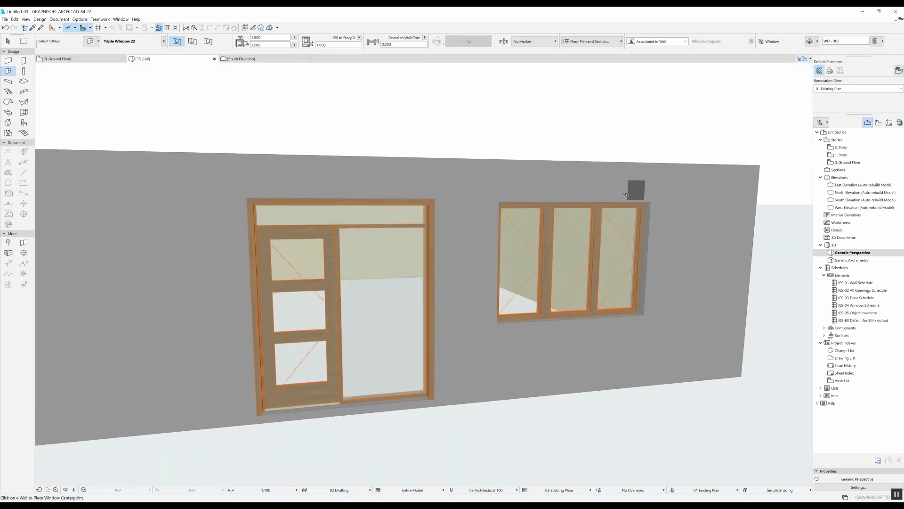
- Set the sidelight door to override line types and pens, with a black symbol line pen
{"action": "left_click", "coordinate": [394, 247], "text": "shift"}
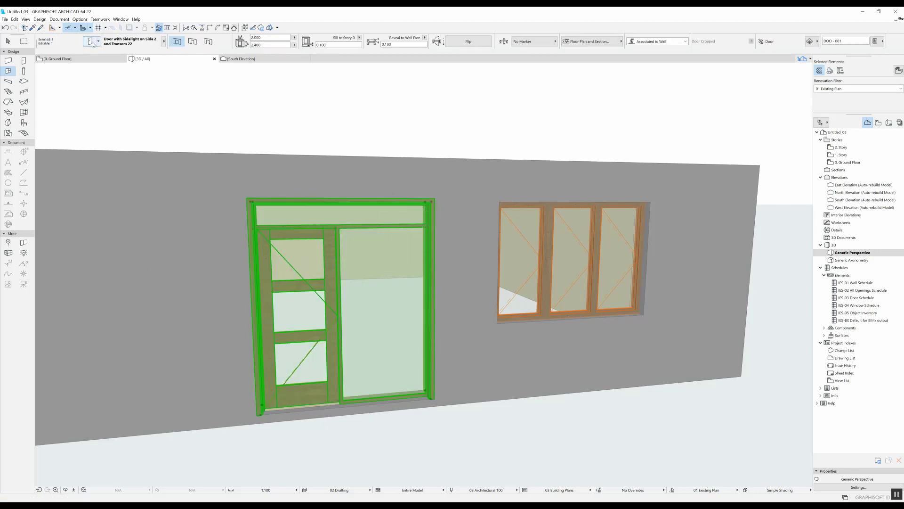
{"action": "key", "text": "ctrl+t"}
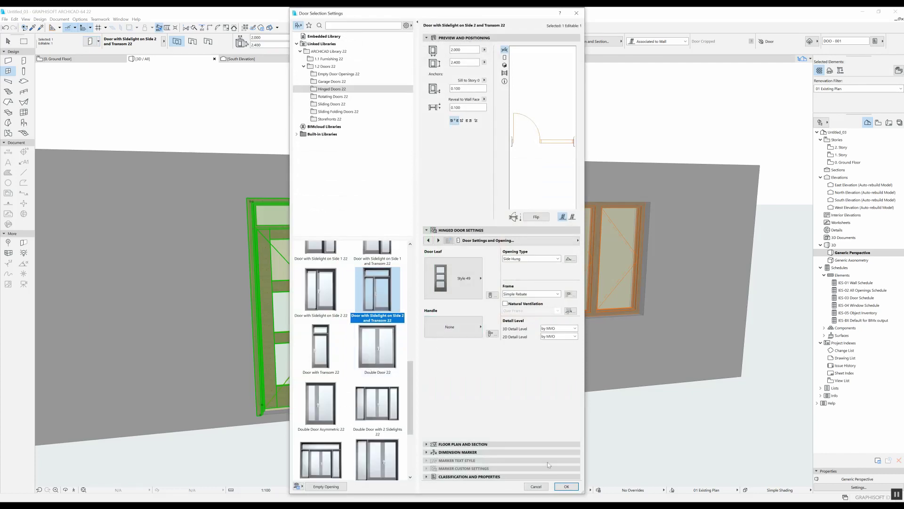
{"action": "left_click", "coordinate": [489, 445]}
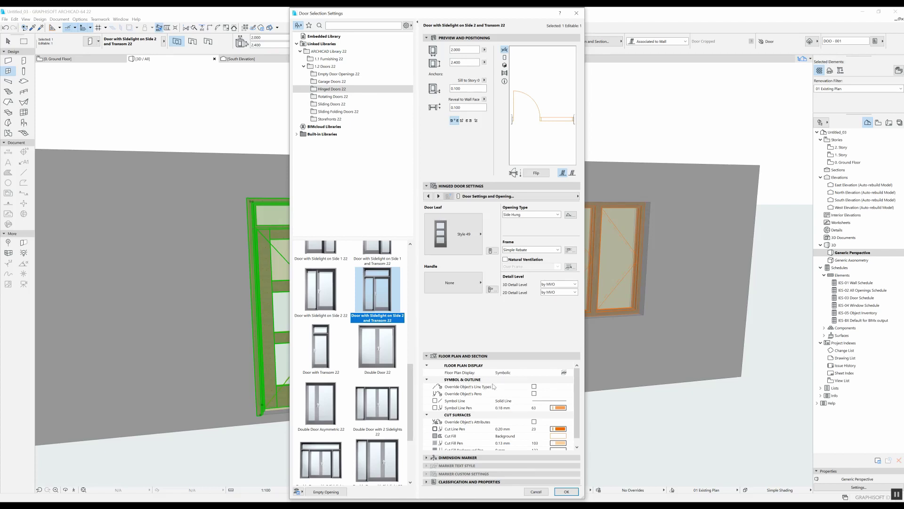
{"action": "left_click", "coordinate": [534, 387]}
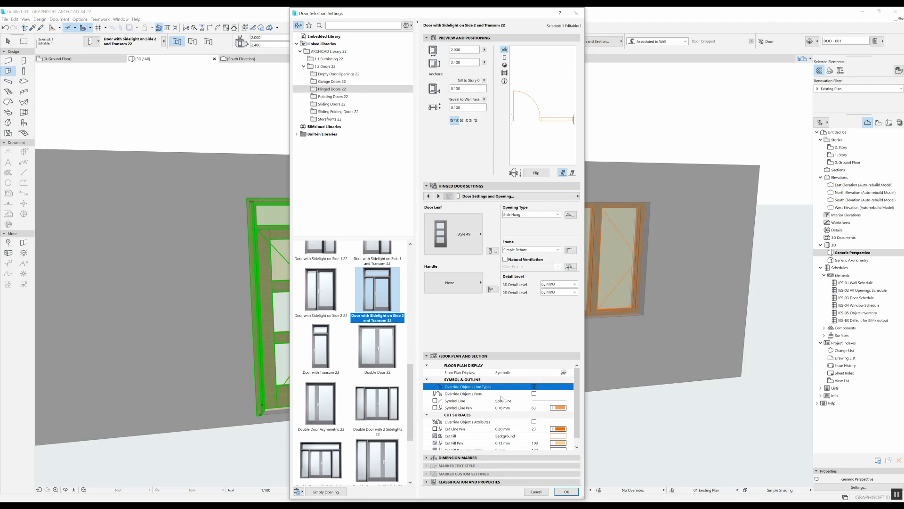
{"action": "left_click", "coordinate": [534, 393]}
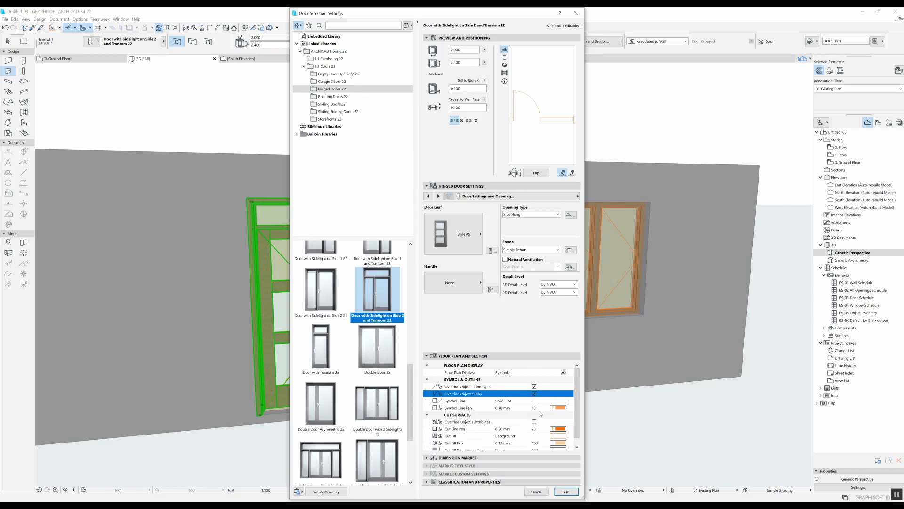
{"action": "left_click", "coordinate": [558, 407]}
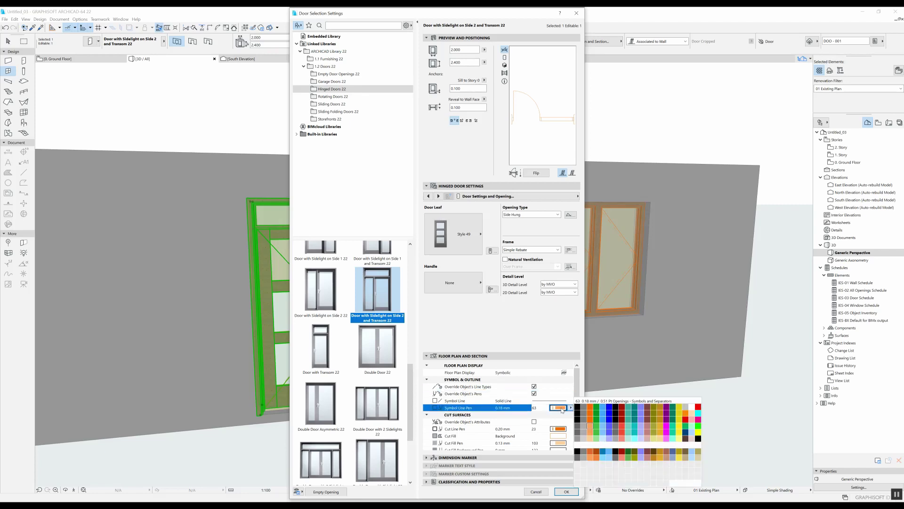
{"action": "left_click", "coordinate": [698, 439]}
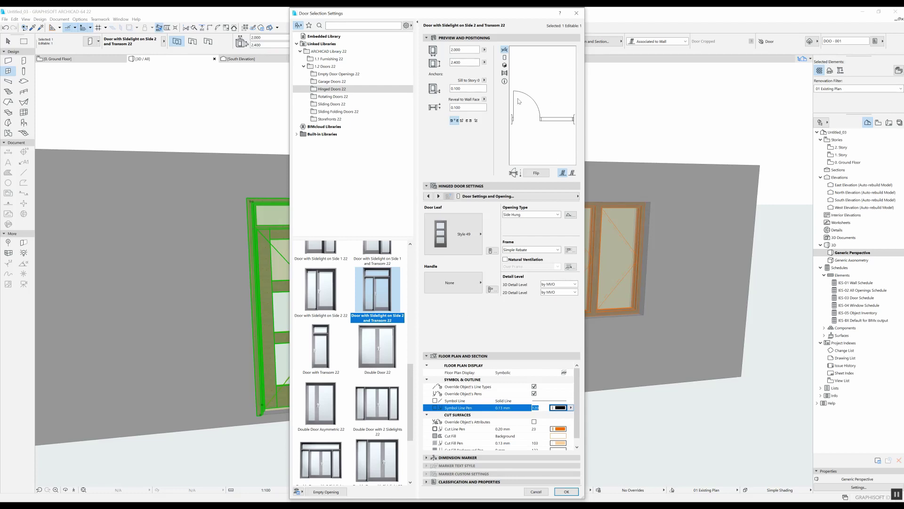
{"action": "left_click", "coordinate": [567, 491]}
{"action": "key", "text": "Escape"}
{"action": "mouse_move", "coordinate": [346, 284]}
{"action": "middle_mouse_down", "text": "shift"}
{"action": "mouse_move", "coordinate": [331, 269]}
{"action": "mouse_move", "coordinate": [312, 292]}
{"action": "mouse_move", "coordinate": [533, 250]}
{"action": "middle_mouse_up", "text": "shift"}
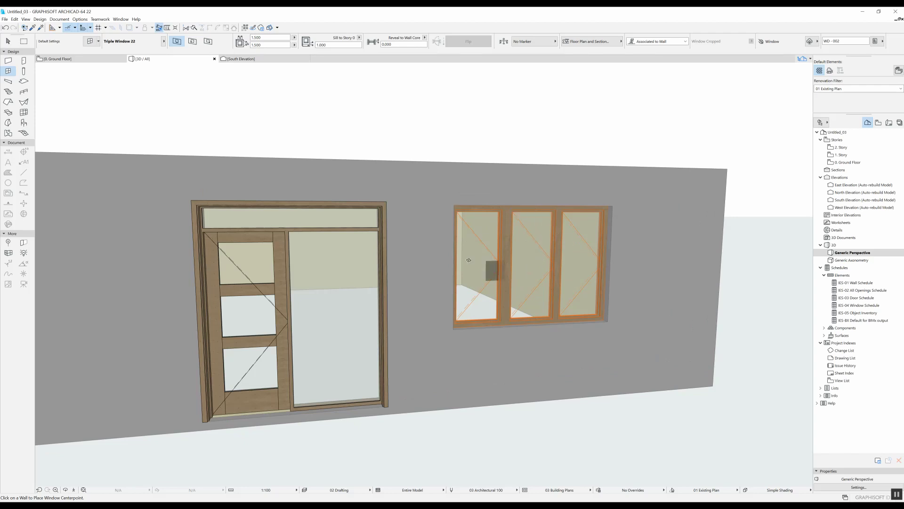
- Override the triple window's symbol line types and set its symbol line pen to 120
{"action": "left_click", "coordinate": [543, 233]}
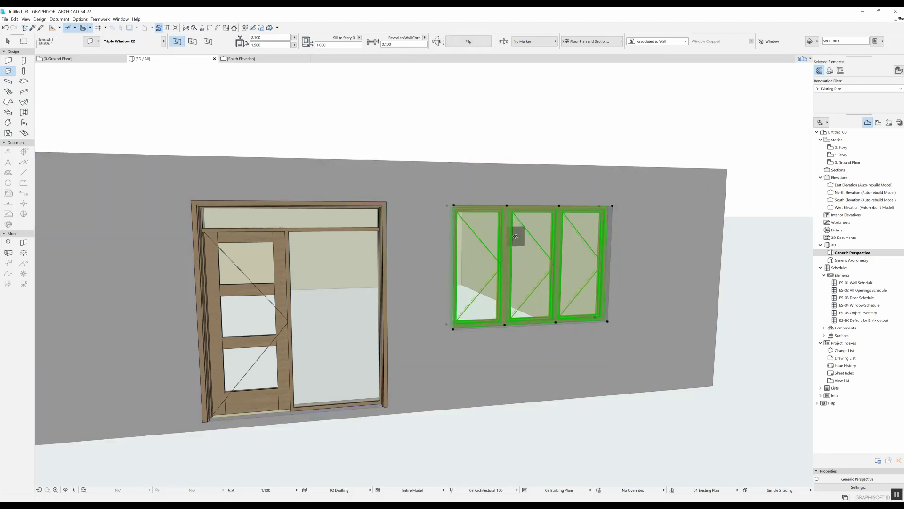
{"action": "double_click", "coordinate": [523, 235]}
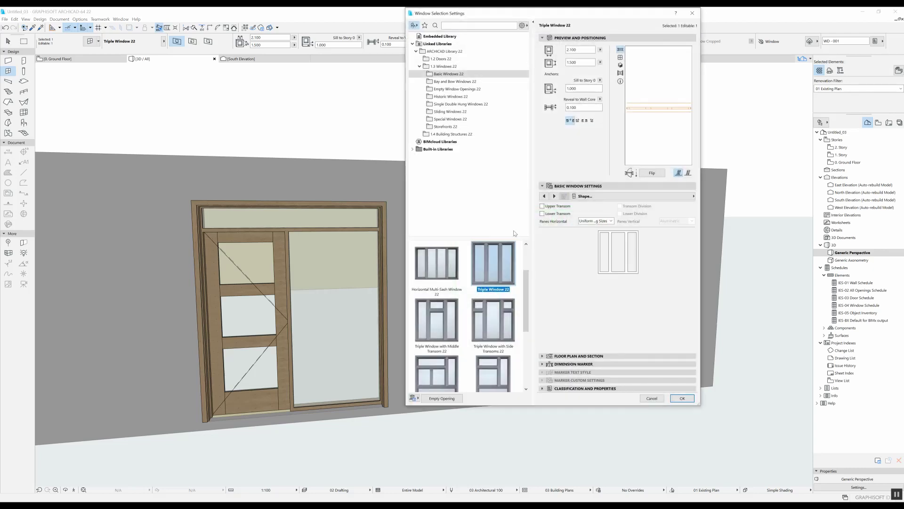
{"action": "left_click", "coordinate": [584, 358]}
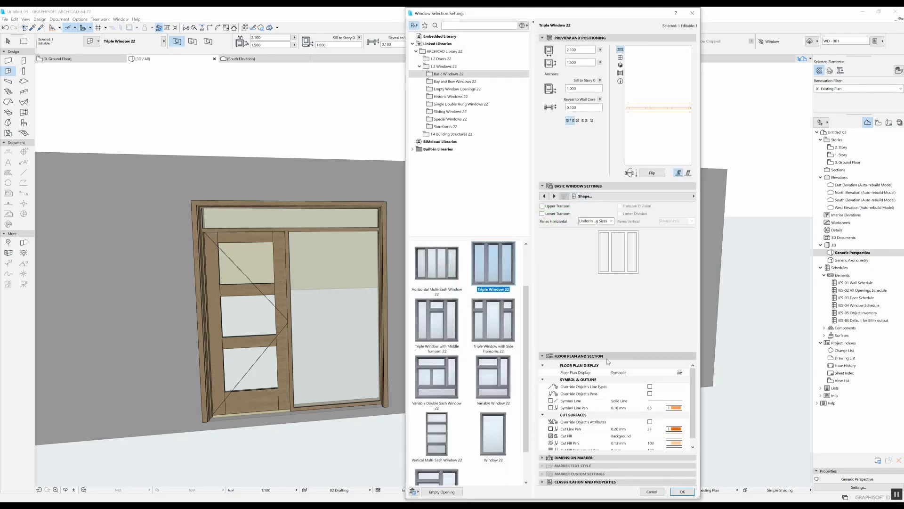
{"action": "left_click", "coordinate": [650, 387]}
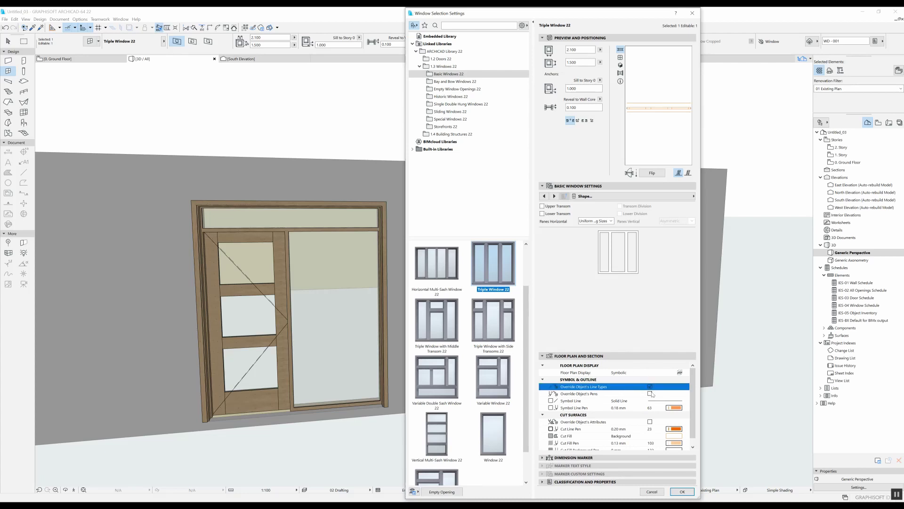
{"action": "left_click", "coordinate": [675, 408]}
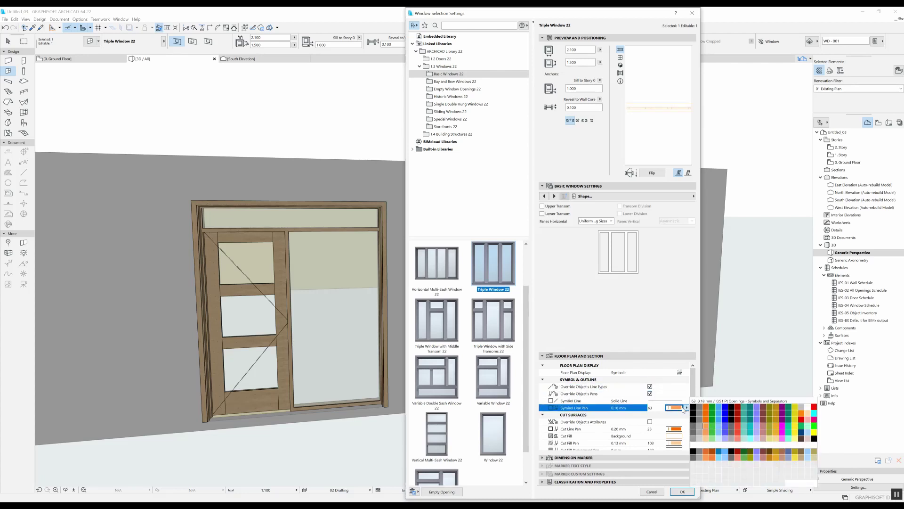
{"action": "left_click", "coordinate": [815, 441]}
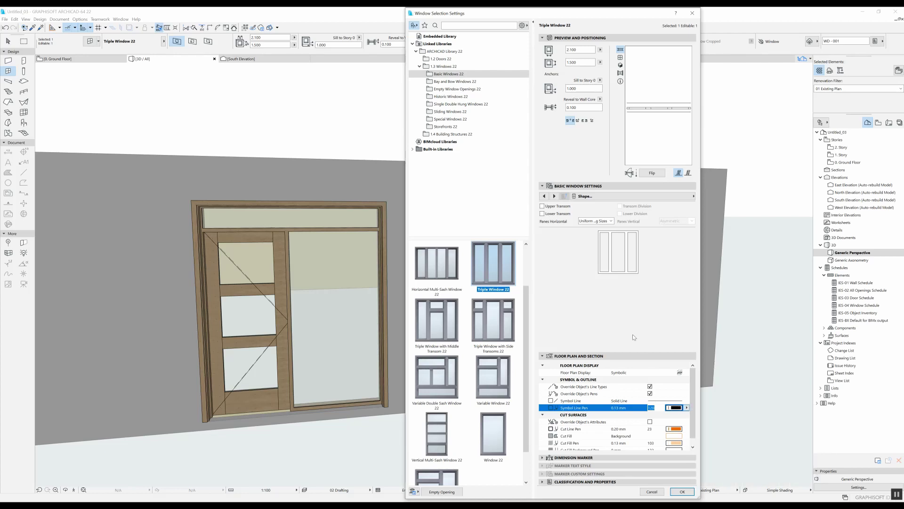
{"action": "left_click", "coordinate": [684, 495]}
{"action": "key", "text": "Escape"}
{"action": "mouse_move", "coordinate": [581, 429]}
{"action": "middle_mouse_down", "text": "shift"}
{"action": "mouse_move", "coordinate": [344, 300]}
{"action": "mouse_move", "coordinate": [492, 295]}
{"action": "mouse_move", "coordinate": [477, 258]}
{"action": "middle_mouse_up", "text": "shift"}
{"action": "scroll", "coordinate": [492, 295], "scroll_direction": "up", "scroll_amount": 2}
{"action": "scroll", "coordinate": [492, 294], "scroll_direction": "down", "scroll_amount": 2}
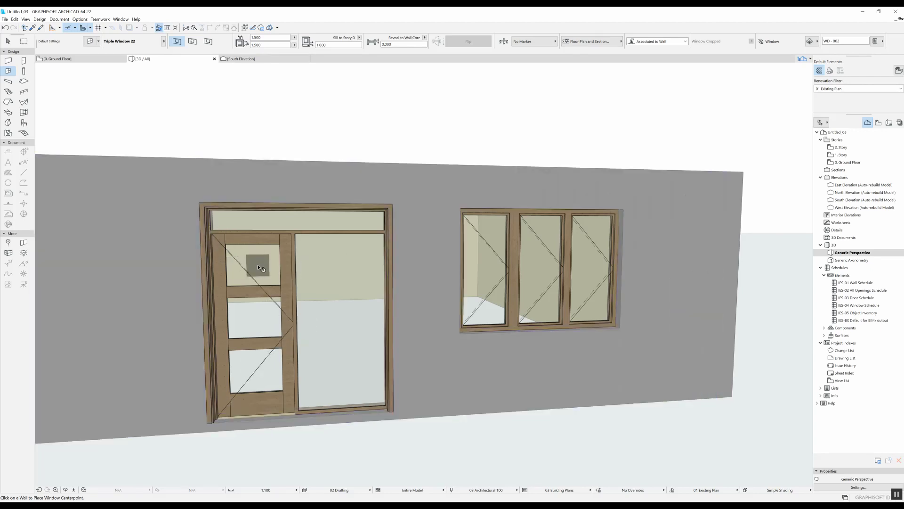
- Override the sidelight door's model view options and switch off its 3D opening lines
{"action": "left_click", "coordinate": [258, 265]}
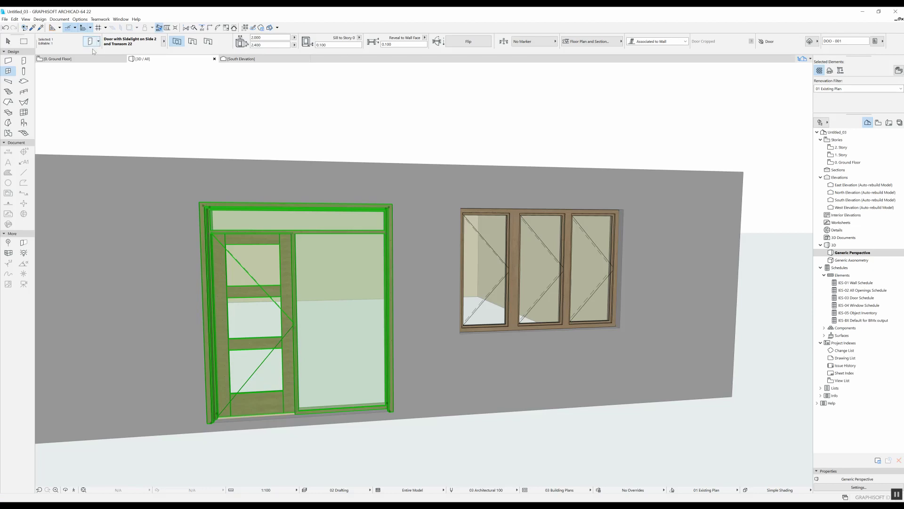
{"action": "key", "text": "ctrl+t"}
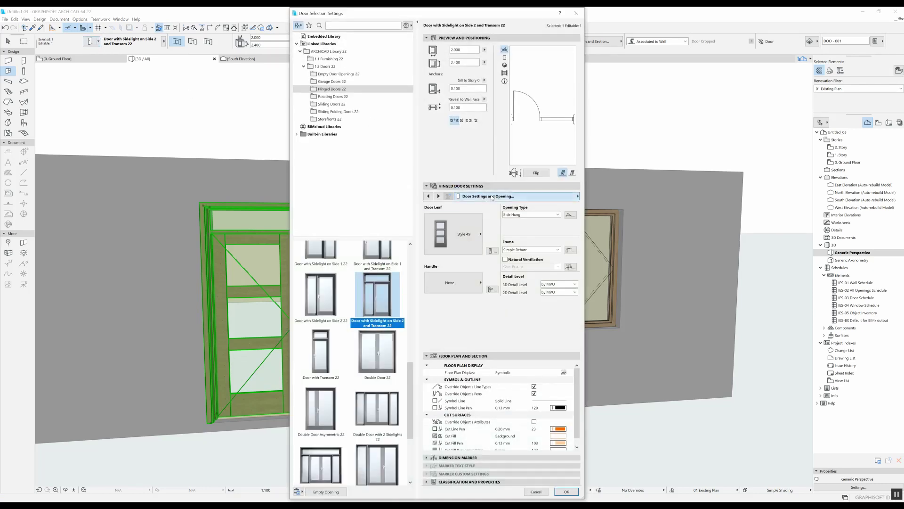
{"action": "left_click", "coordinate": [488, 197]}
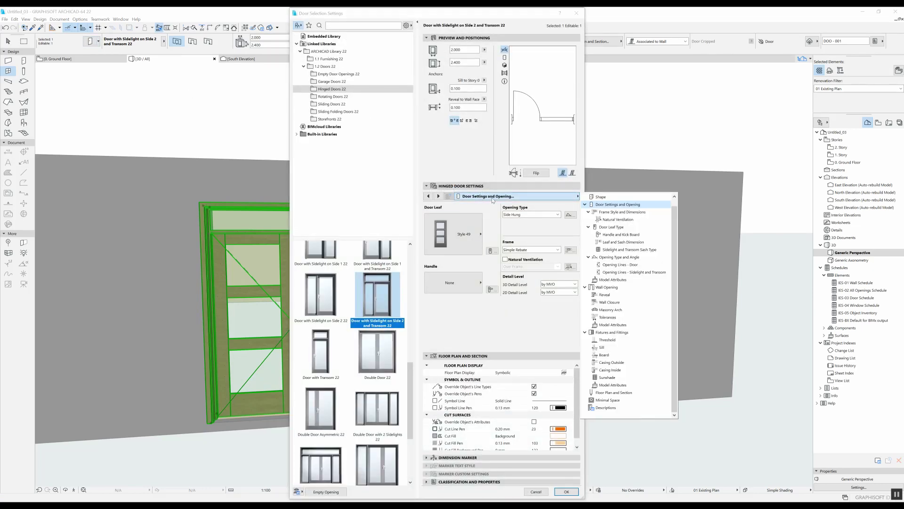
{"action": "left_click", "coordinate": [626, 266]}
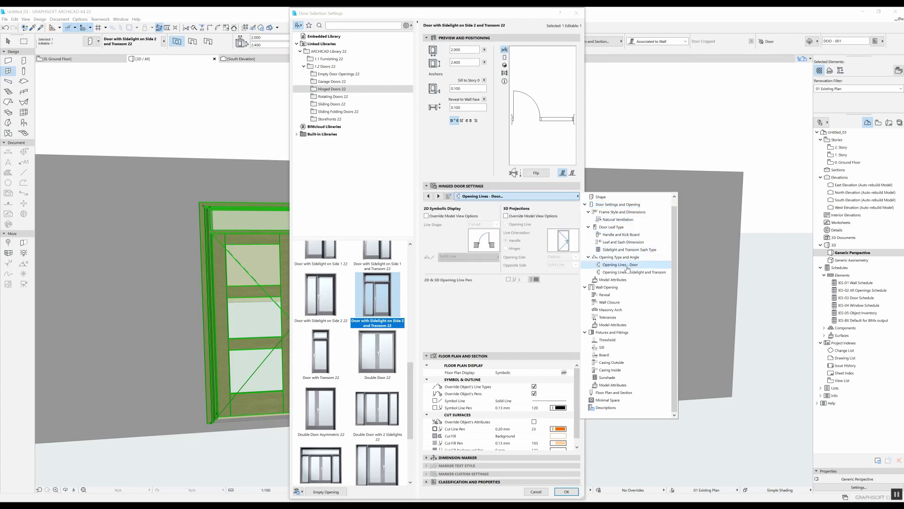
{"action": "left_click", "coordinate": [523, 210]}
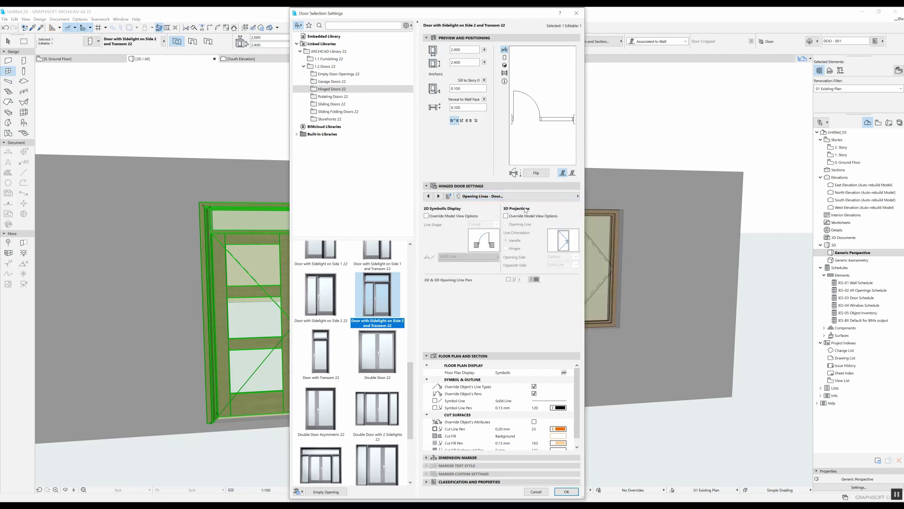
{"action": "left_click", "coordinate": [507, 216]}
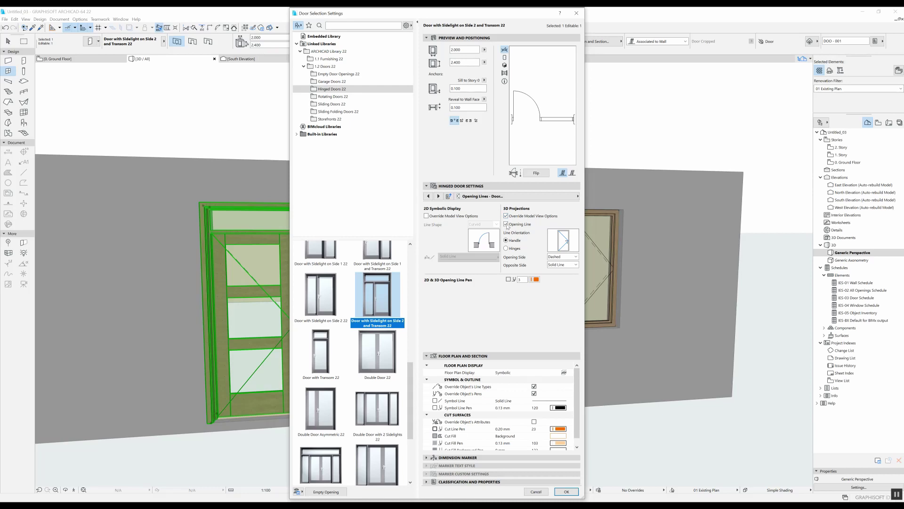
{"action": "left_click", "coordinate": [506, 223]}
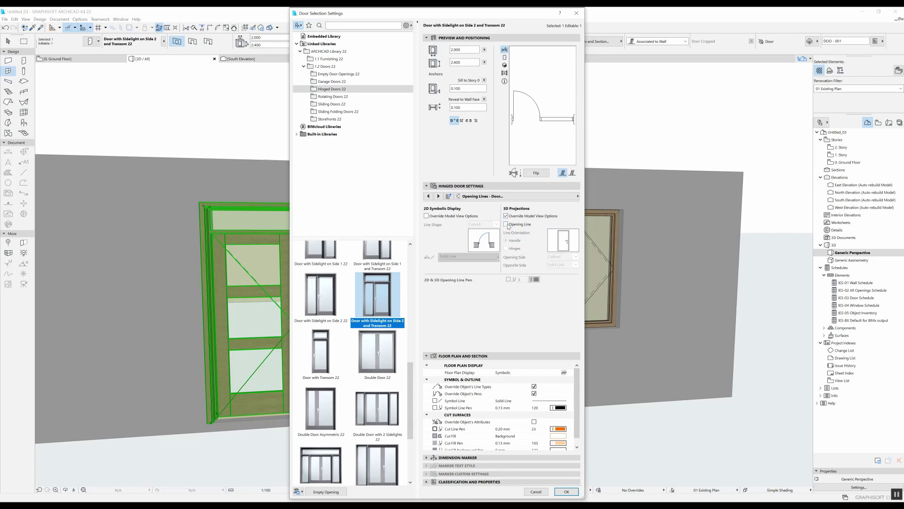
{"action": "left_click", "coordinate": [566, 492]}
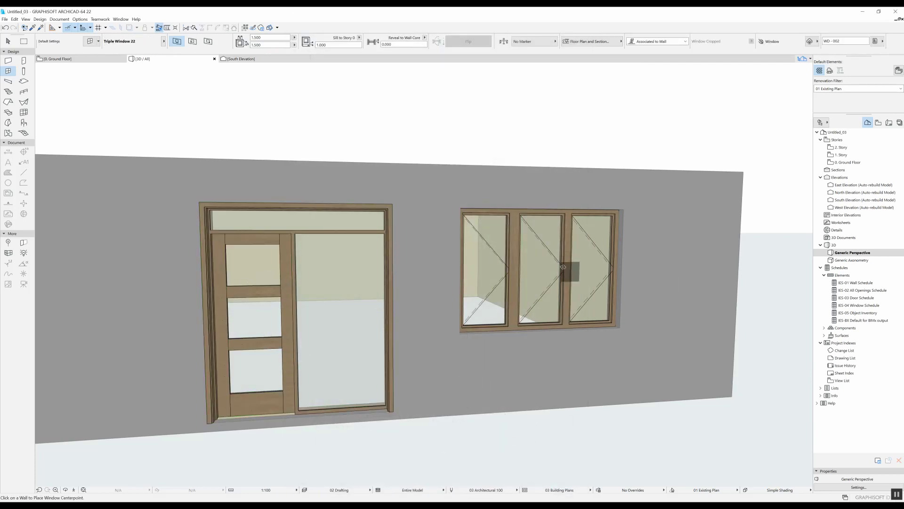
- Override the triple window's model view options and switch off its 3D opening lines
{"action": "left_click", "coordinate": [532, 253], "text": "shift"}
{"action": "left_click", "coordinate": [530, 250], "text": "shift"}
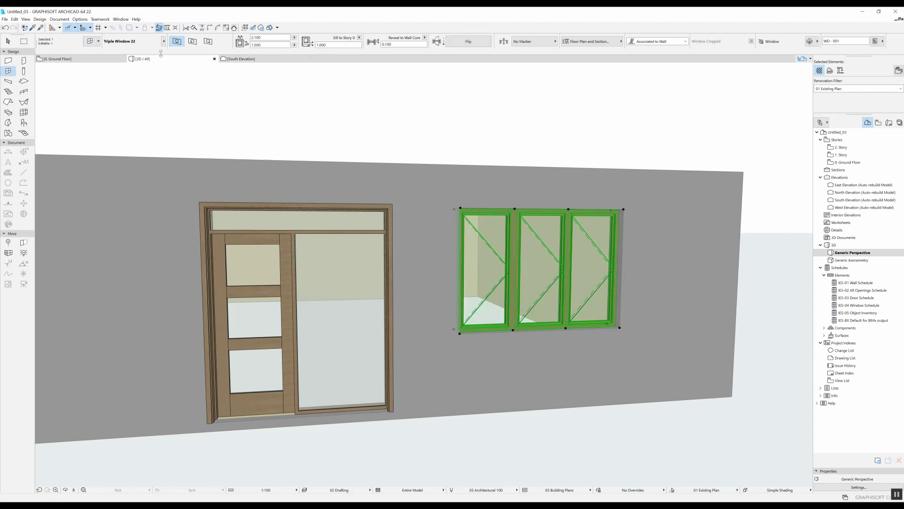
{"action": "left_click", "coordinate": [91, 41]}
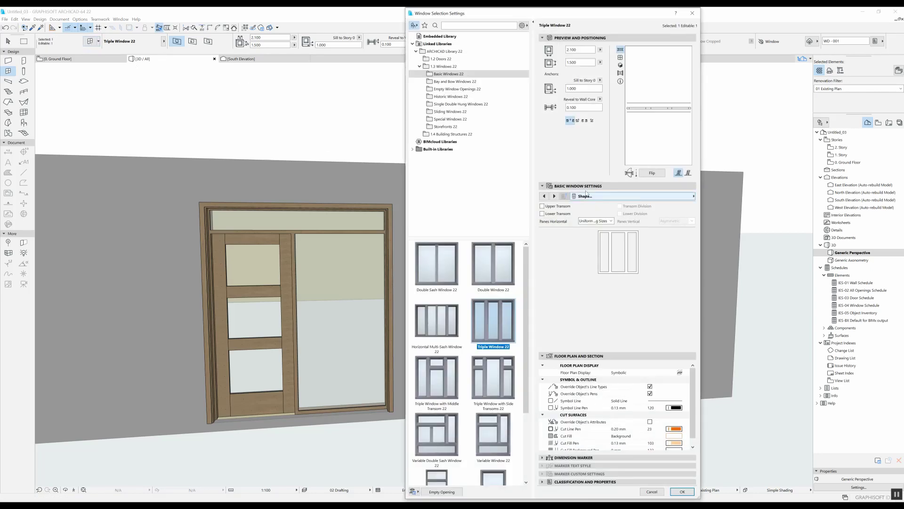
{"action": "left_click", "coordinate": [621, 195]}
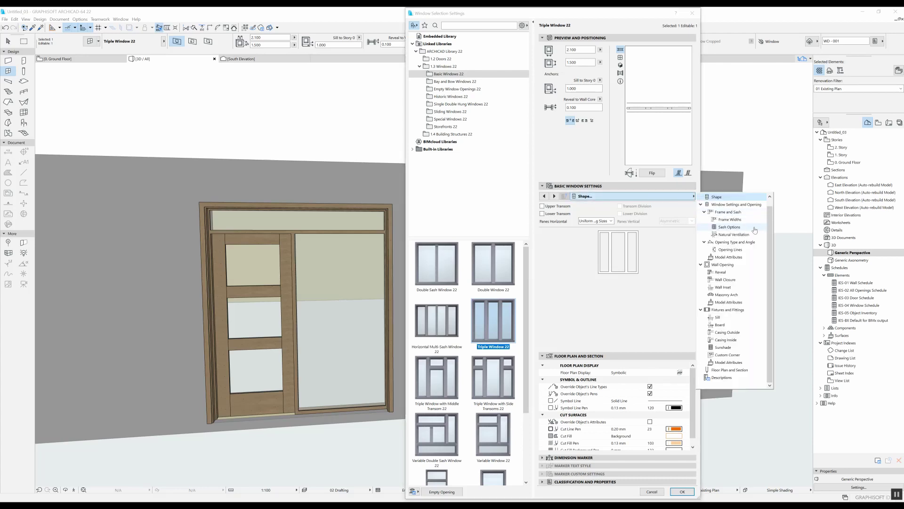
{"action": "left_click", "coordinate": [737, 249]}
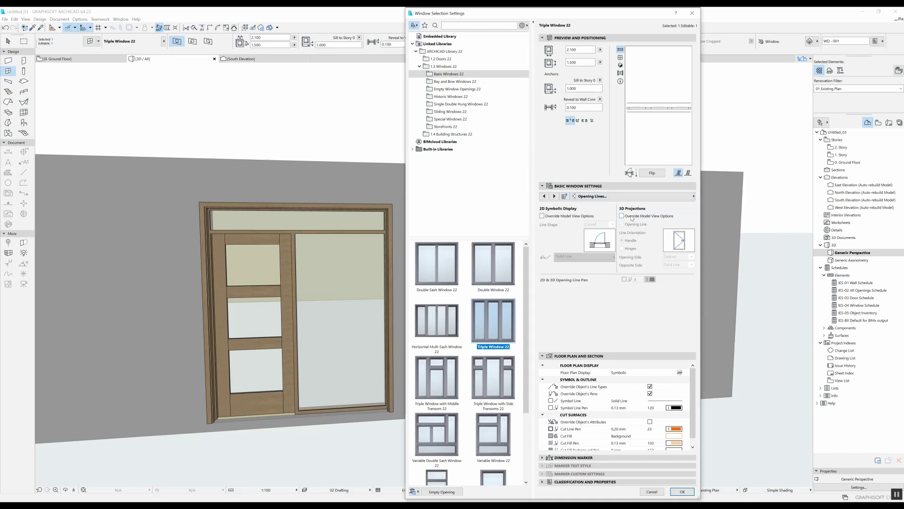
{"action": "left_click", "coordinate": [631, 217]}
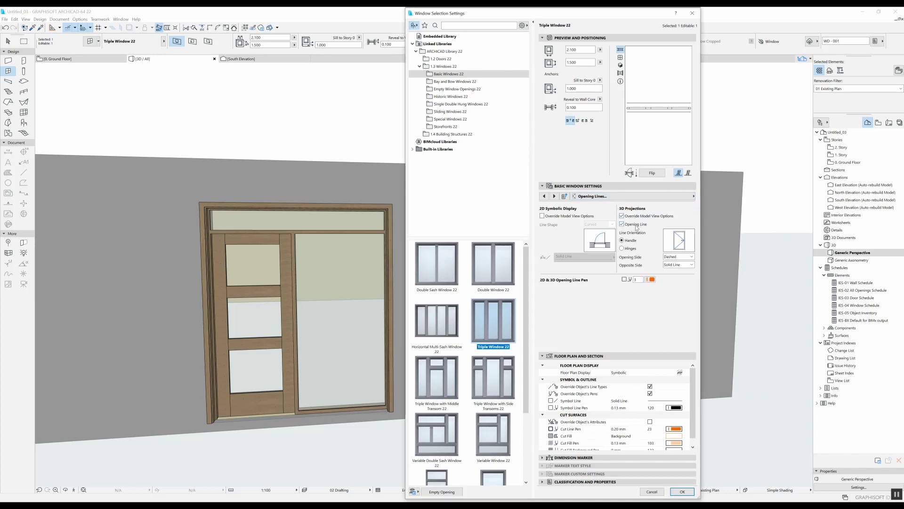
{"action": "left_click", "coordinate": [622, 224]}
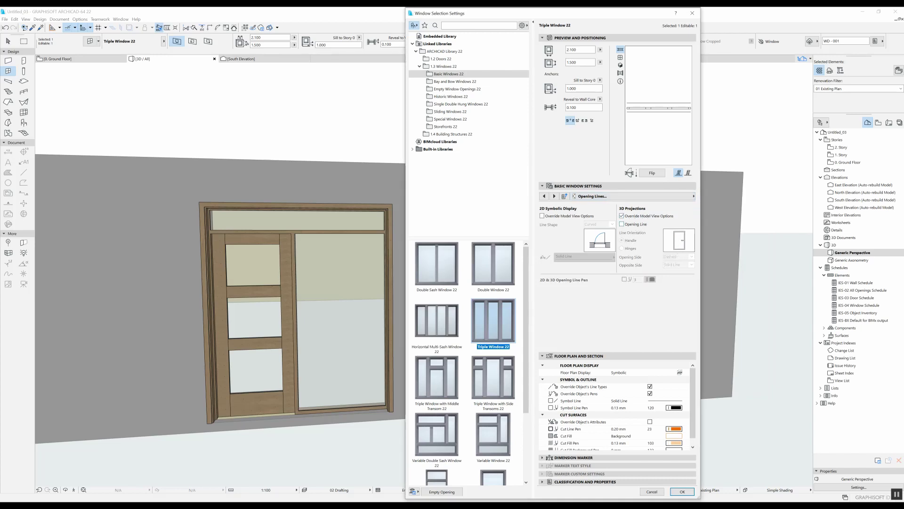
{"action": "left_click", "coordinate": [683, 491]}
{"action": "key", "text": "Escape"}
{"action": "mouse_move", "coordinate": [519, 422]}
{"action": "middle_mouse_down", "text": "shift"}
{"action": "mouse_move", "coordinate": [495, 357]}
{"action": "mouse_move", "coordinate": [577, 332]}
{"action": "middle_mouse_up", "text": "shift"}
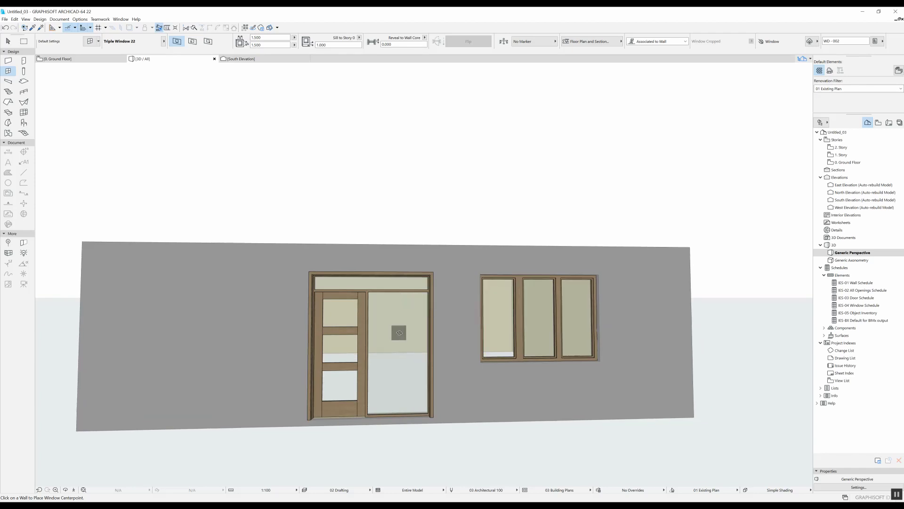
{"action": "middle_click_drag", "start_coordinate": [412, 335], "coordinate": [457, 311], "text": "shift"}
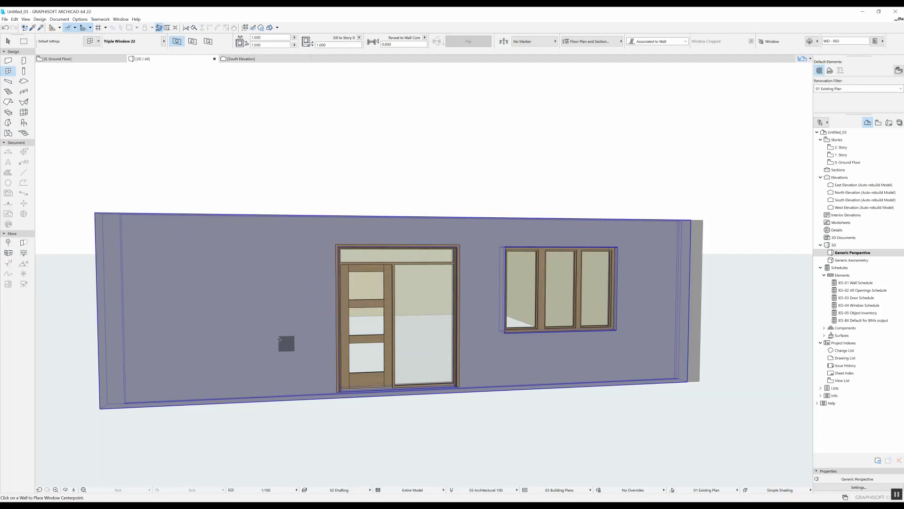
{"action": "left_click", "coordinate": [413, 338], "text": "shift"}
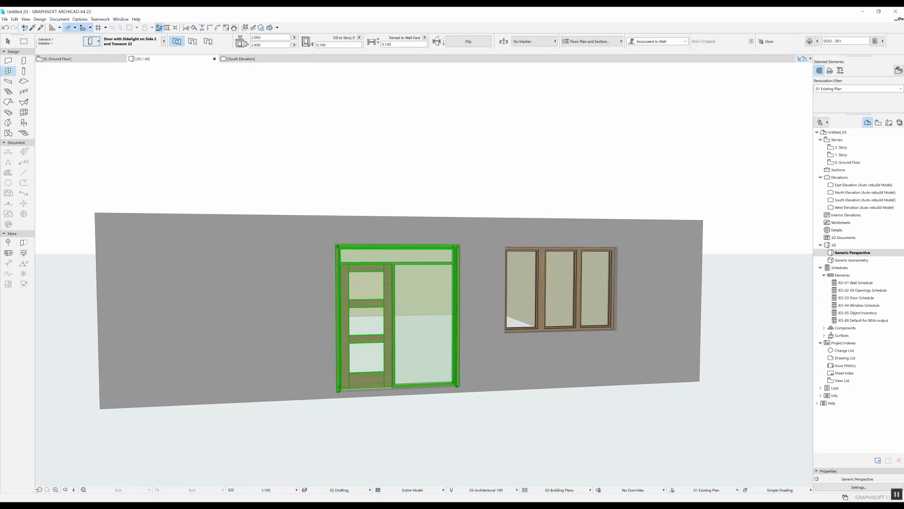
{"action": "left_click", "coordinate": [91, 41]}
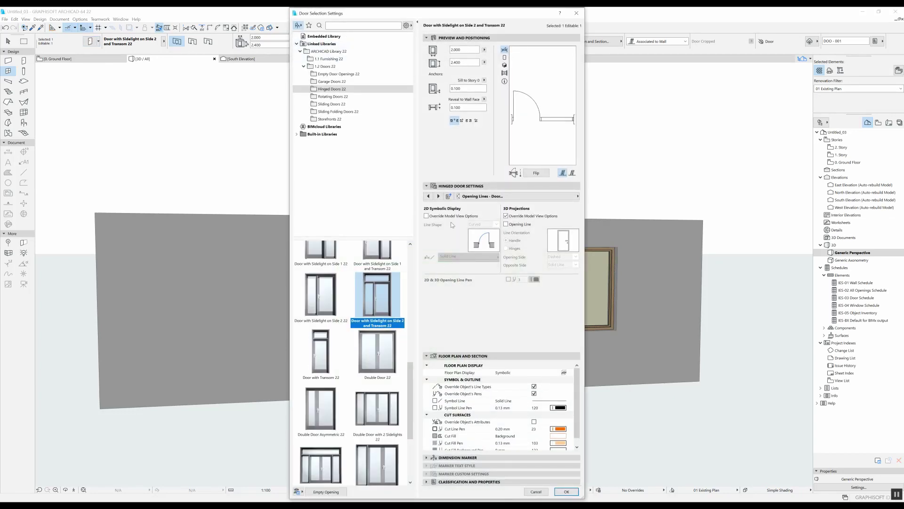
{"action": "left_click", "coordinate": [564, 197]}
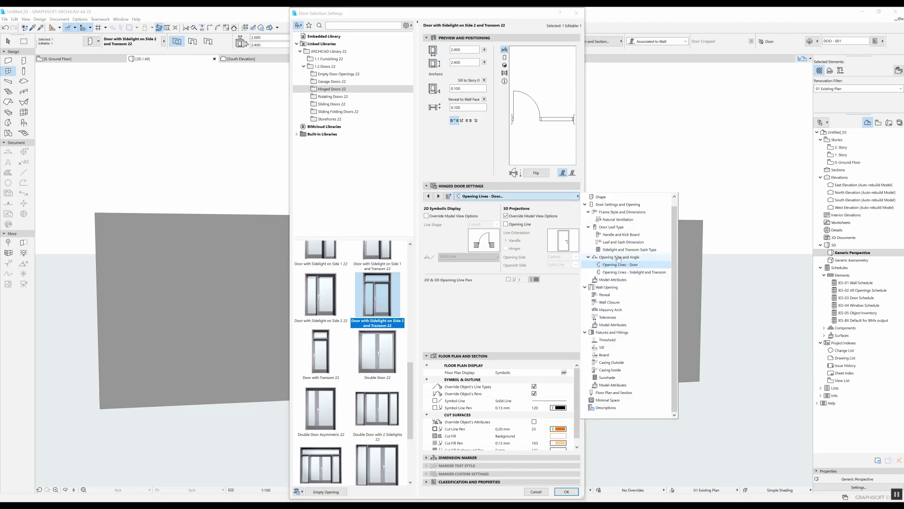
{"action": "scroll", "coordinate": [635, 272], "scroll_direction": "up", "scroll_amount": 1}
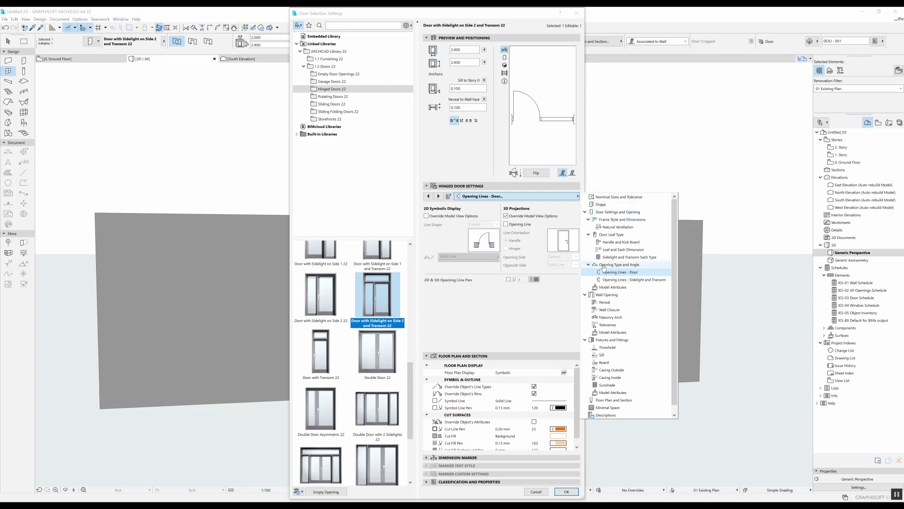
{"action": "left_click", "coordinate": [457, 297]}
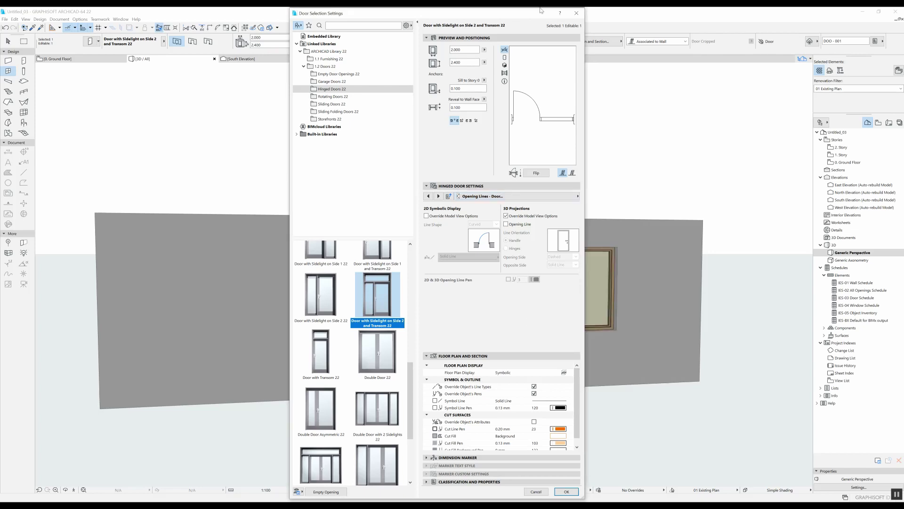
- Choose Handle 5 in the sidelight door's Handle and Kick Board settings
{"action": "left_click", "coordinate": [579, 16]}
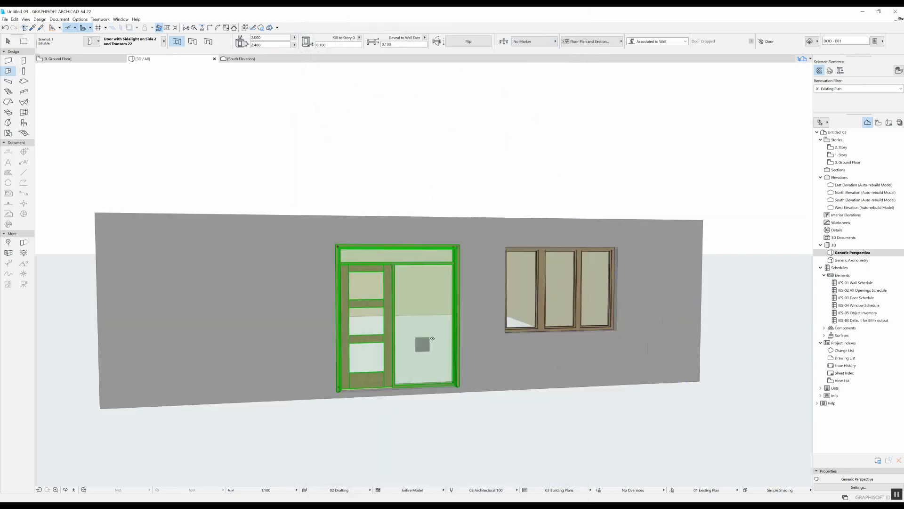
{"action": "scroll", "coordinate": [404, 277], "scroll_direction": "up", "scroll_amount": 3}
{"action": "mouse_move", "coordinate": [404, 277]}
{"action": "middle_mouse_down", "text": "shift"}
{"action": "mouse_move", "coordinate": [489, 262]}
{"action": "mouse_move", "coordinate": [428, 255]}
{"action": "middle_mouse_up", "text": "shift"}
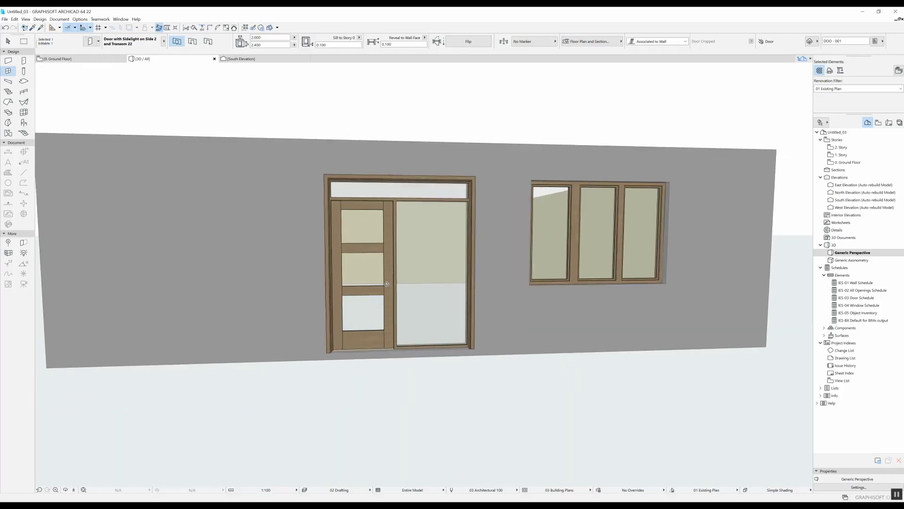
{"action": "double_click", "coordinate": [428, 255]}
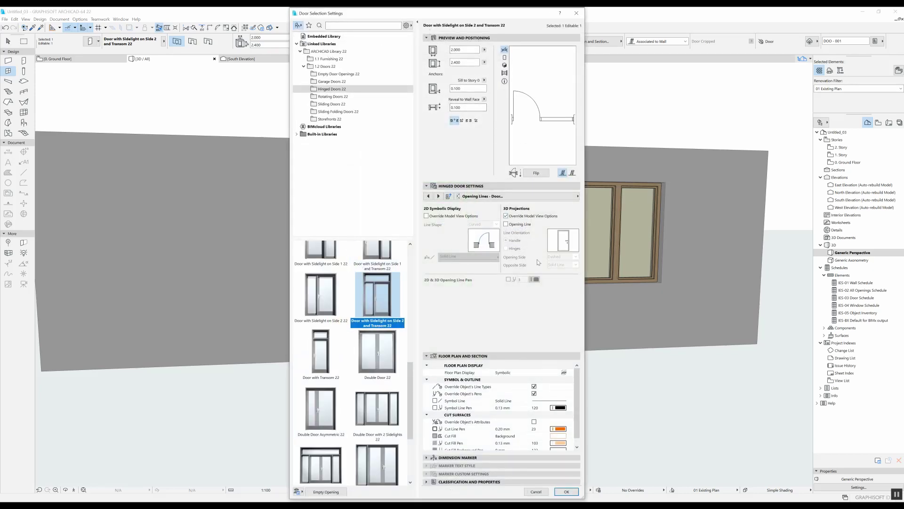
{"action": "left_click", "coordinate": [541, 198]}
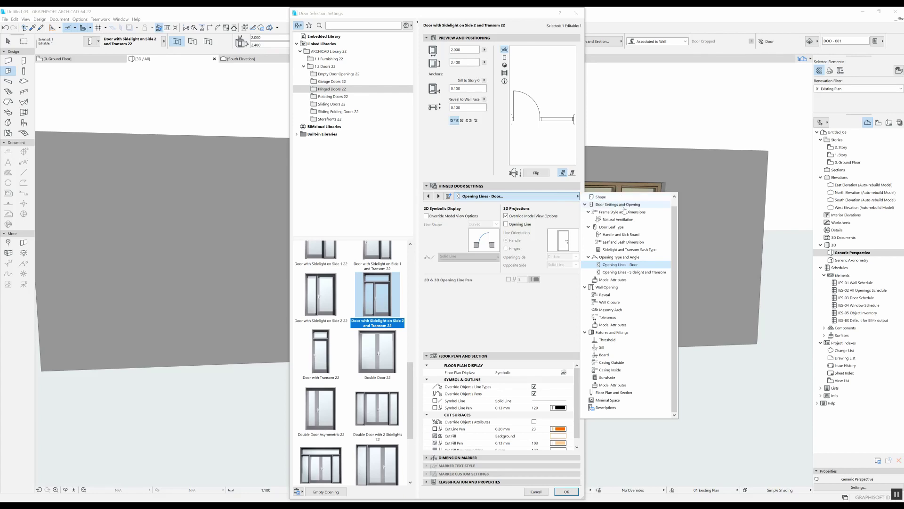
{"action": "left_click", "coordinate": [609, 236]}
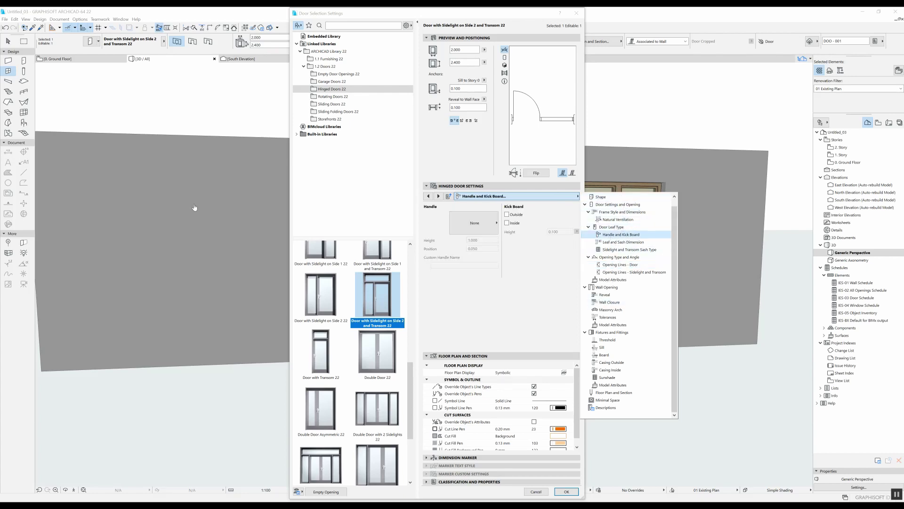
{"action": "left_click", "coordinate": [479, 223]}
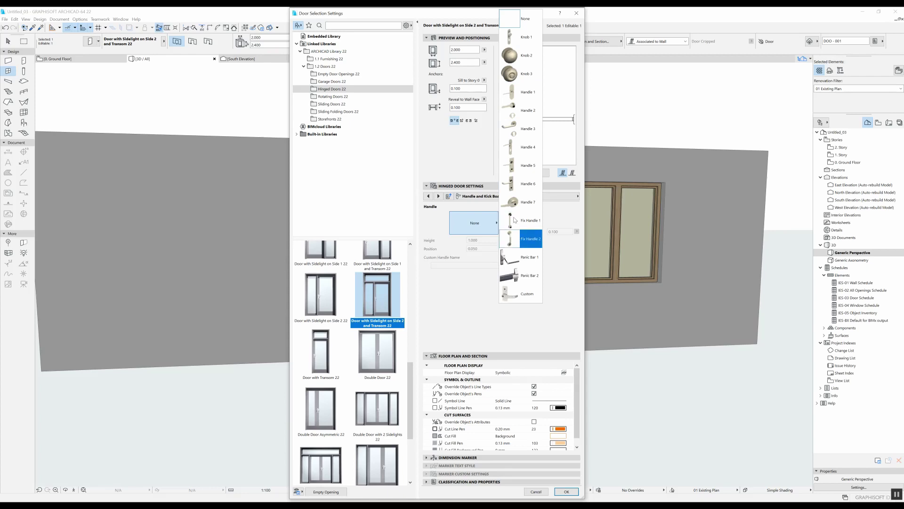
{"action": "left_click", "coordinate": [530, 173]}
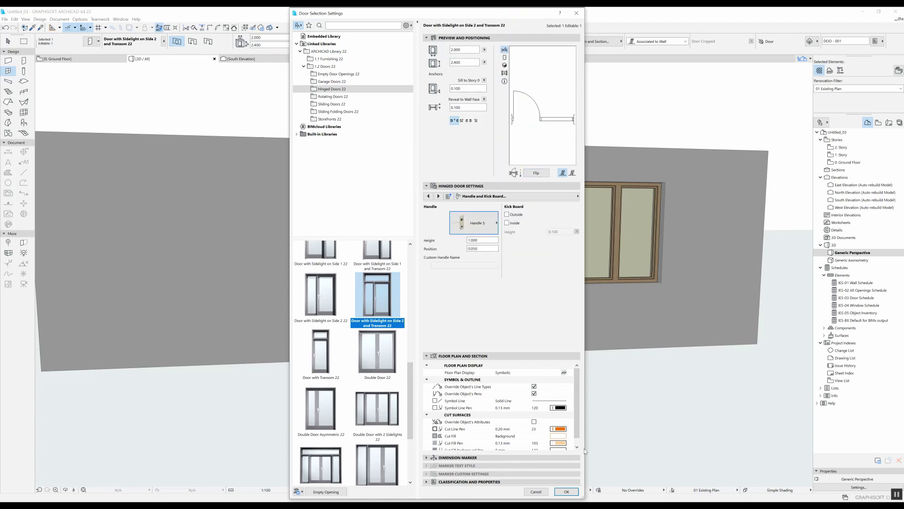
{"action": "left_click", "coordinate": [566, 491]}
{"action": "scroll", "coordinate": [366, 265], "scroll_direction": "up", "scroll_amount": 3}
{"action": "middle_click_drag", "start_coordinate": [365, 266], "coordinate": [424, 285], "text": "shift"}
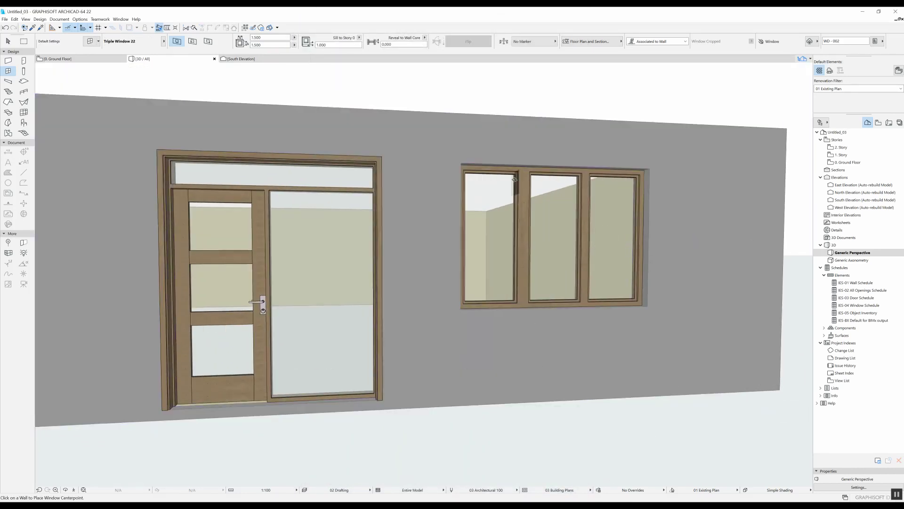
- Turn on uniform window surfaces and set Frame Outside to Wood - Walnut Horizontal
{"action": "left_click", "coordinate": [580, 250], "text": "shift"}
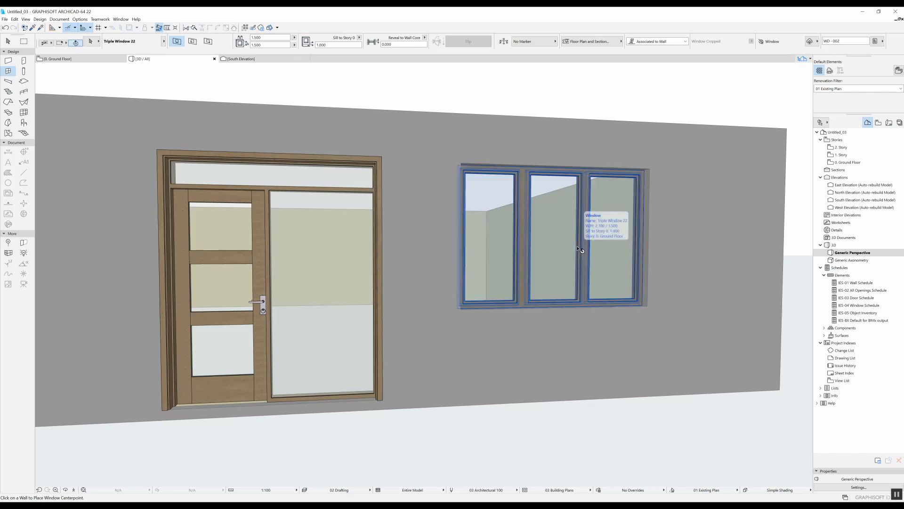
{"action": "left_click", "coordinate": [579, 250], "text": "shift"}
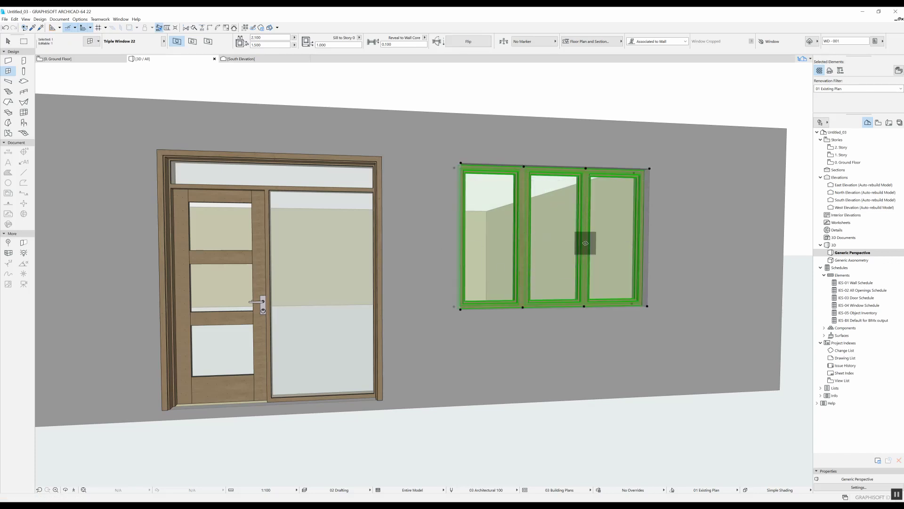
{"action": "double_click", "coordinate": [541, 237]}
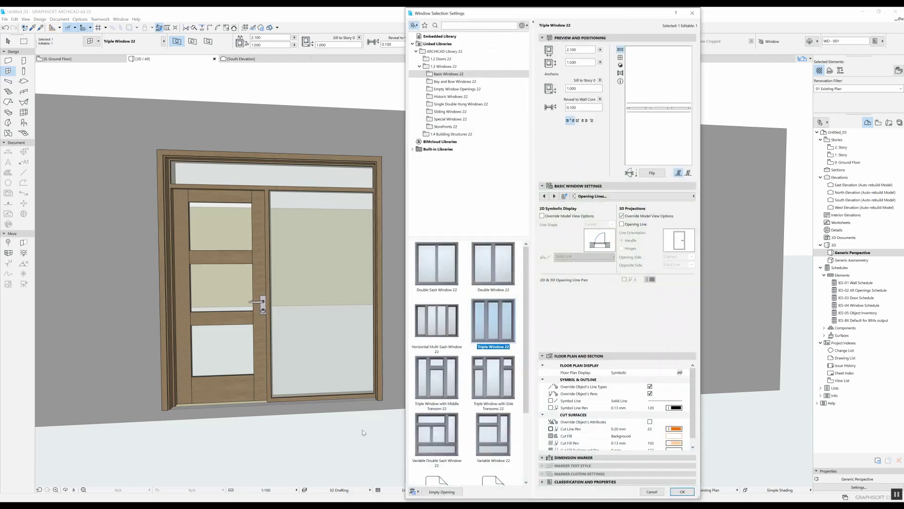
{"action": "left_click", "coordinate": [624, 198]}
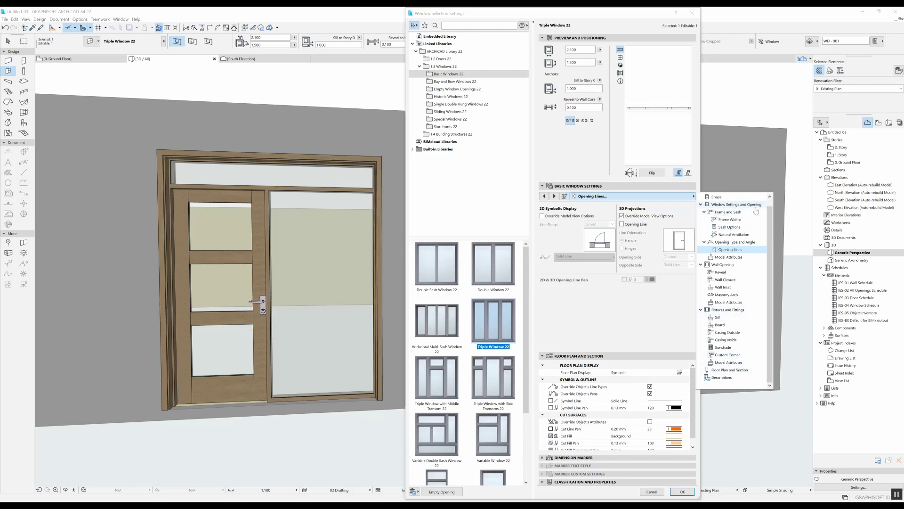
{"action": "left_click", "coordinate": [728, 257]}
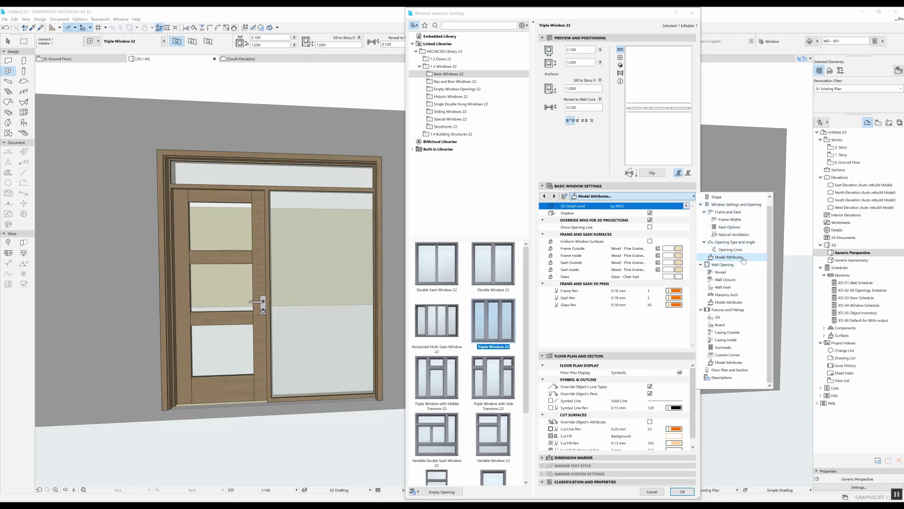
{"action": "left_click", "coordinate": [651, 244]}
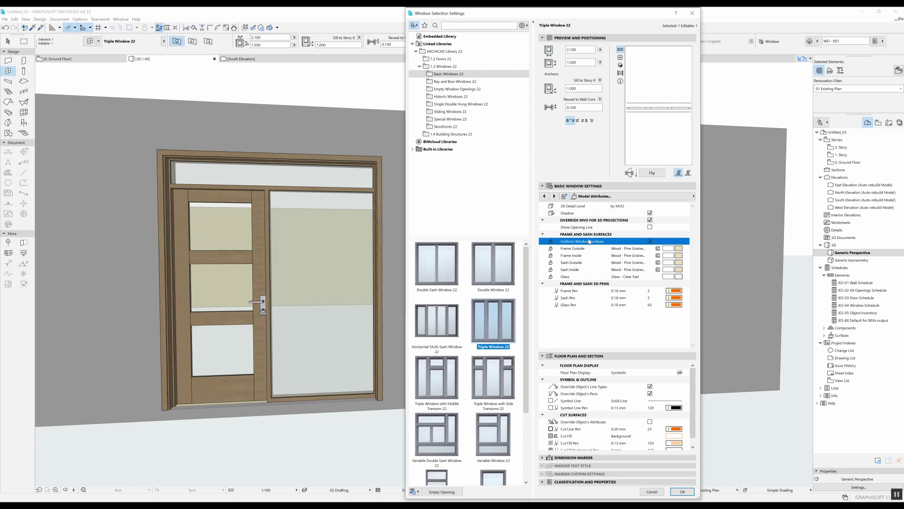
{"action": "left_click", "coordinate": [687, 249]}
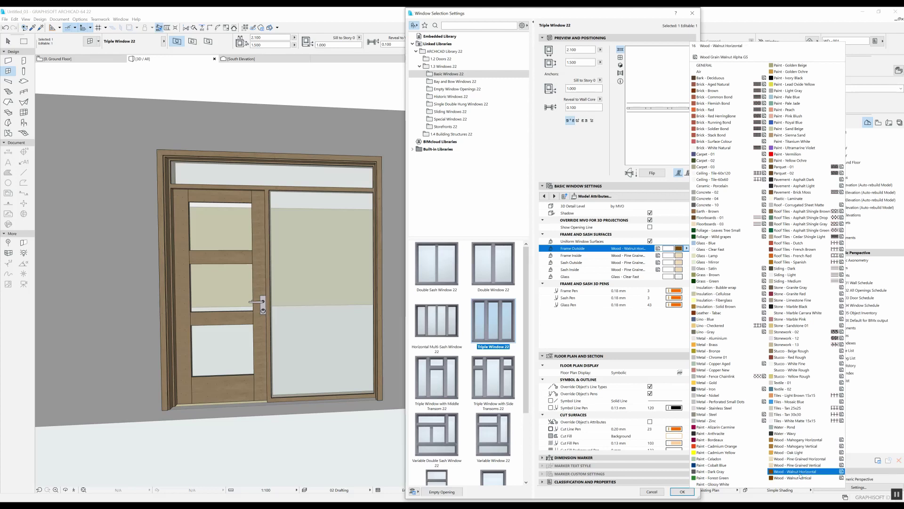
{"action": "left_click", "coordinate": [791, 472]}
{"action": "left_click", "coordinate": [682, 491]}
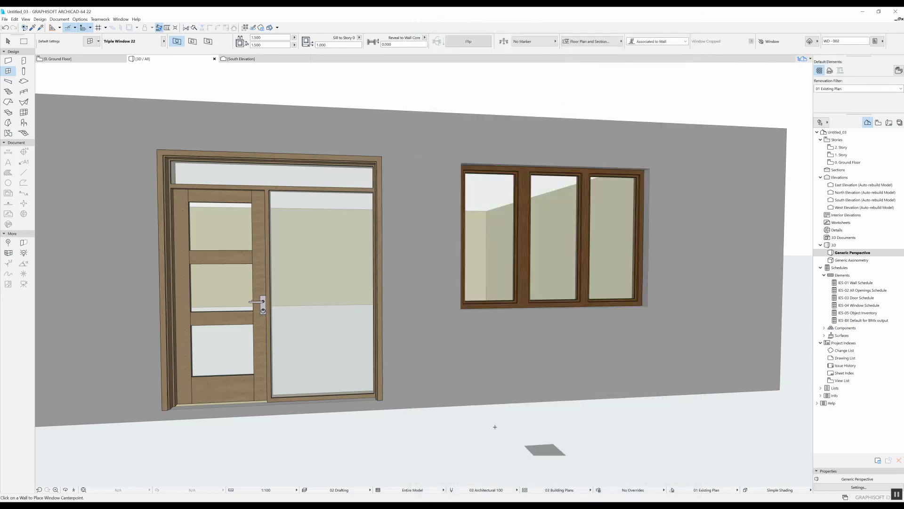
{"action": "mouse_move", "coordinate": [313, 340]}
{"action": "middle_mouse_down", "text": "shift"}
{"action": "mouse_move", "coordinate": [664, 283]}
{"action": "mouse_move", "coordinate": [654, 258]}
{"action": "mouse_move", "coordinate": [503, 272]}
{"action": "mouse_move", "coordinate": [283, 403]}
{"action": "middle_mouse_up", "text": "shift"}
{"action": "middle_click_drag", "start_coordinate": [499, 259], "coordinate": [569, 252], "text": "shift"}
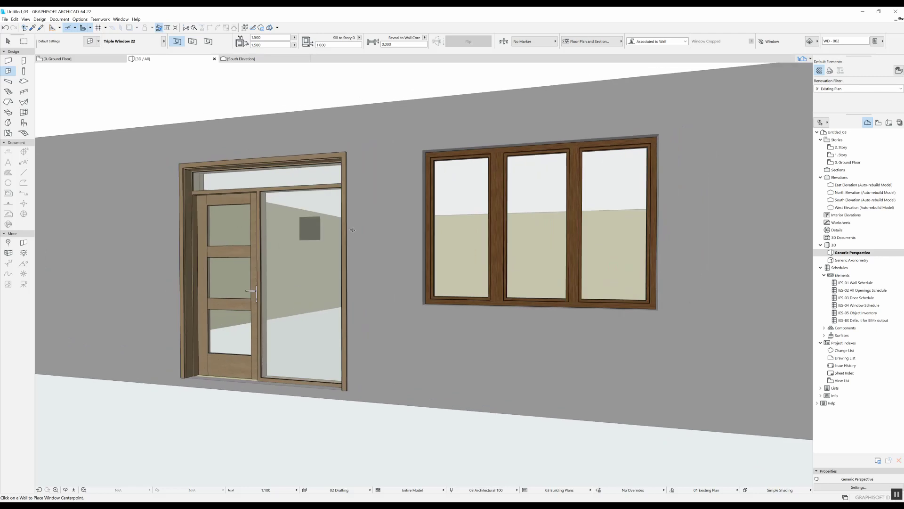
{"action": "mouse_move", "coordinate": [268, 253]}
{"action": "middle_mouse_down", "text": "shift"}
{"action": "mouse_move", "coordinate": [286, 225]}
{"action": "mouse_move", "coordinate": [468, 212]}
{"action": "middle_mouse_up", "text": "shift"}
- Recheck the triple window's walnut frame material, then orbit out to view the room
{"action": "left_click", "coordinate": [466, 212]}
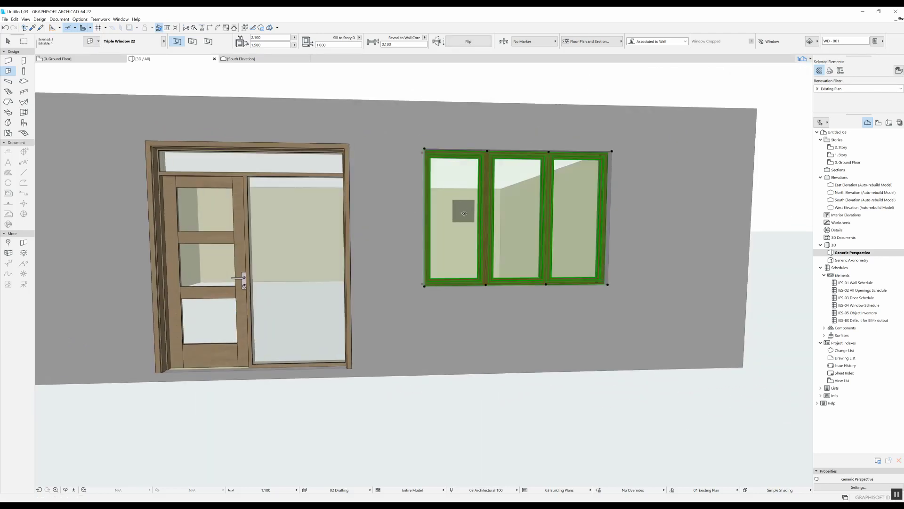
{"action": "double_click", "coordinate": [464, 213]}
{"action": "left_click", "coordinate": [686, 249]}
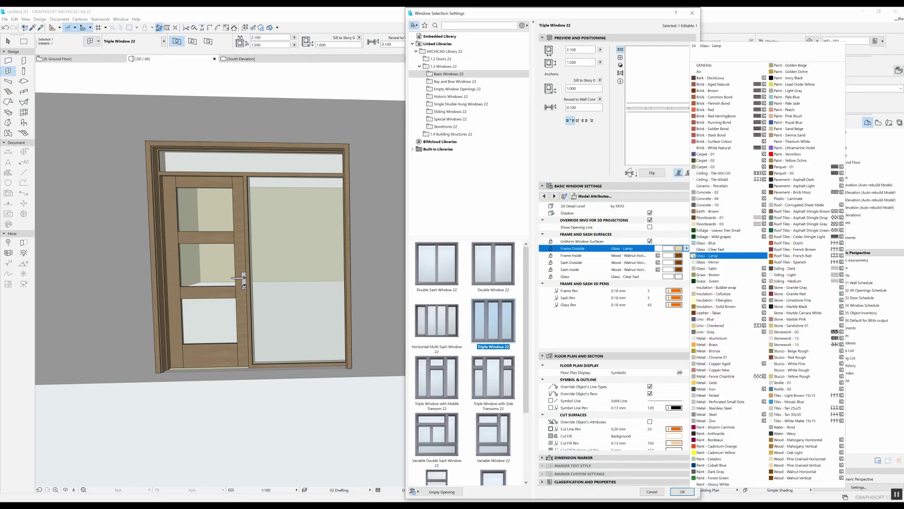
{"action": "left_click", "coordinate": [726, 463]}
{"action": "left_click", "coordinate": [683, 492]}
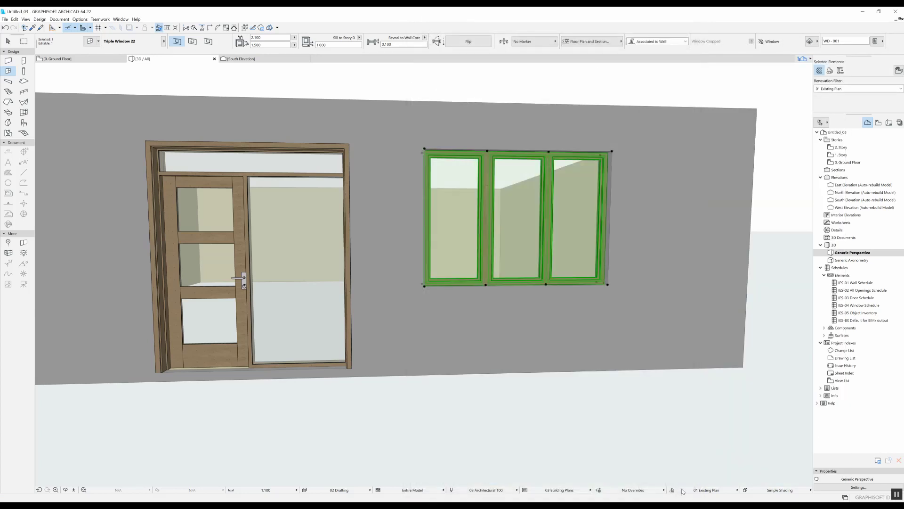
{"action": "key", "text": "Escape"}
{"action": "middle_click_drag", "start_coordinate": [544, 410], "coordinate": [484, 311], "text": "shift"}
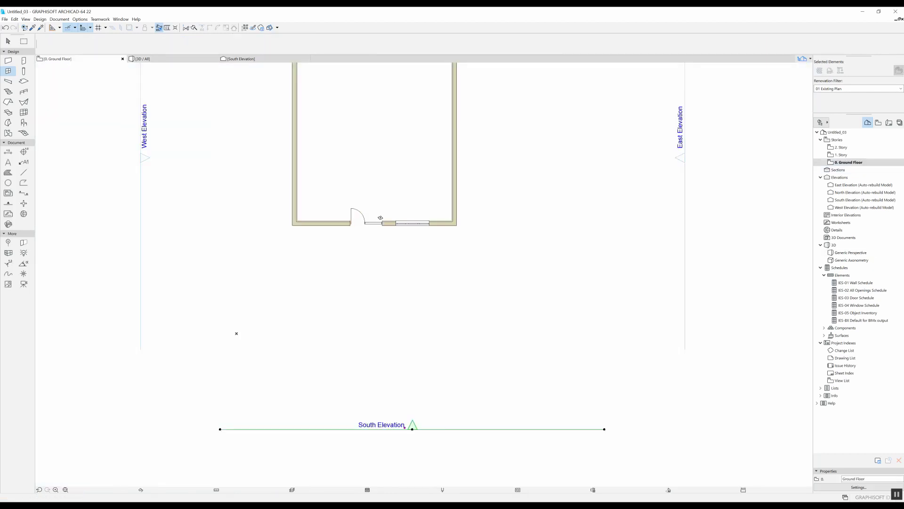
- On the ground floor plan, drag the sidelight door left along the bottom wall
{"action": "double_click", "coordinate": [847, 162]}
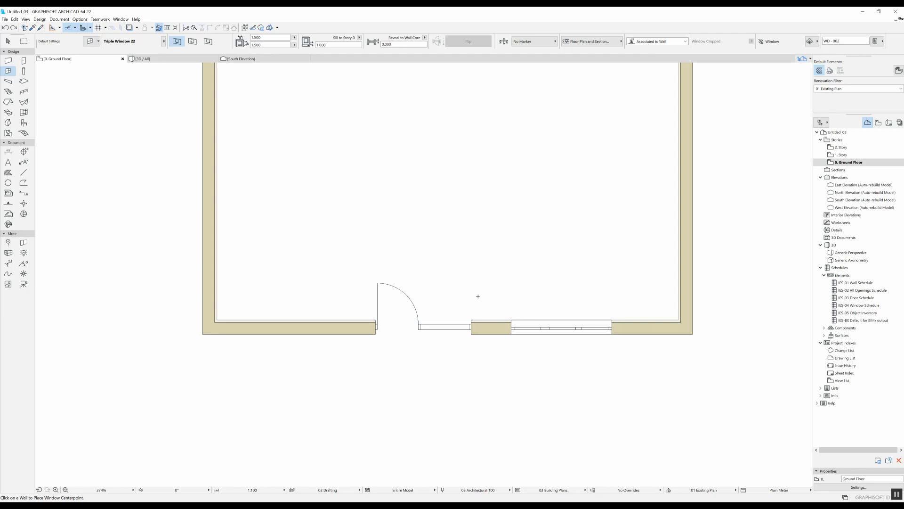
{"action": "left_click", "coordinate": [377, 324], "text": "shift"}
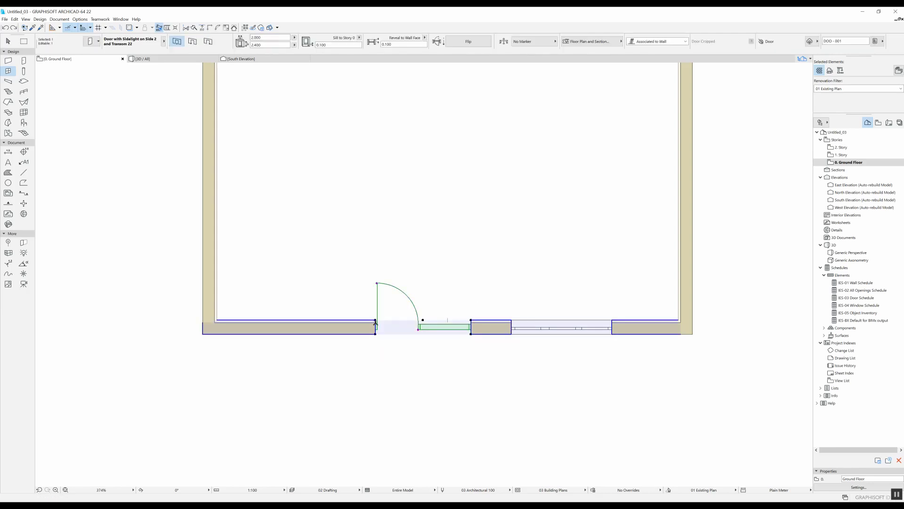
{"action": "right_click", "coordinate": [314, 247]}
{"action": "mouse_move", "coordinate": [359, 316]}
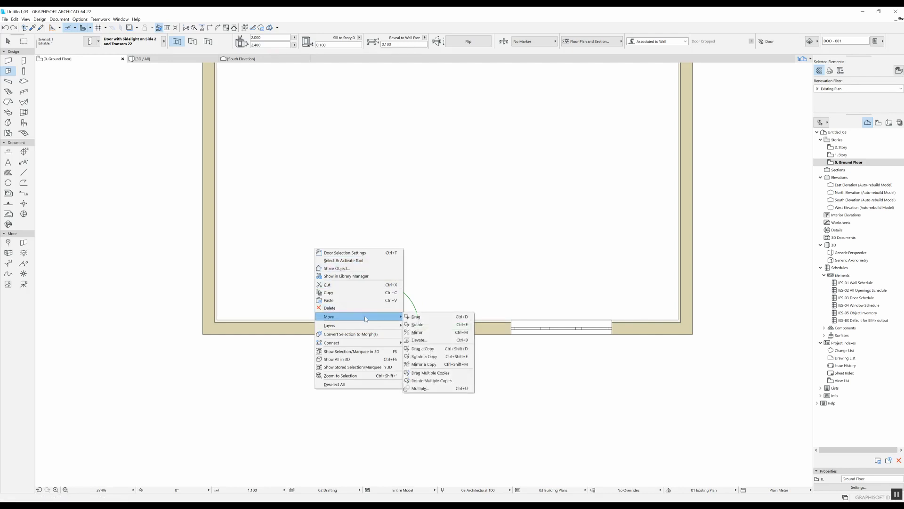
{"action": "left_click", "coordinate": [424, 317]}
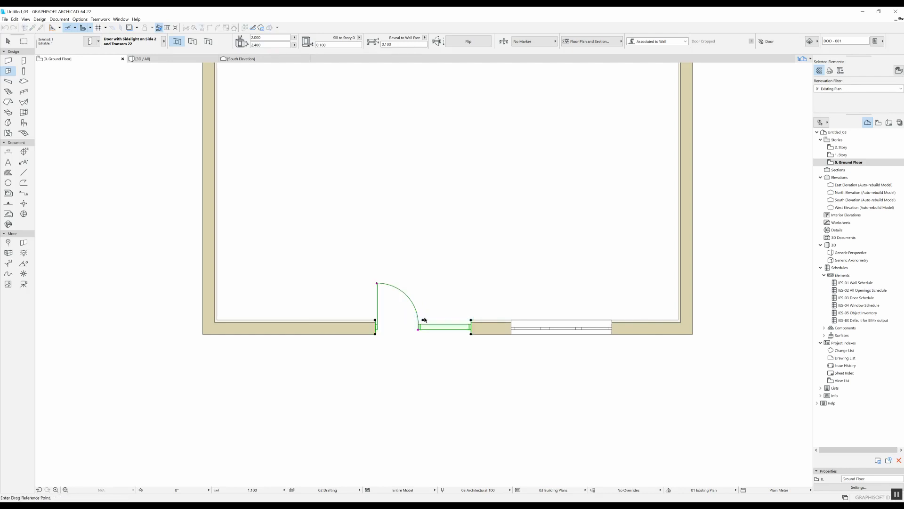
{"action": "left_click", "coordinate": [376, 321]}
{"action": "left_click", "coordinate": [336, 322]}
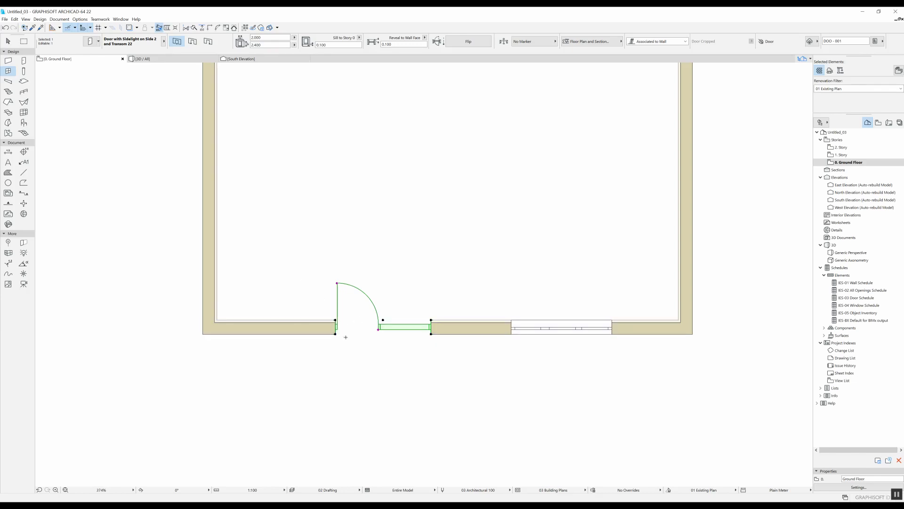
- Readjust the door's position, moving it right and then slightly back left
{"action": "right_click", "coordinate": [314, 250]}
{"action": "mouse_move", "coordinate": [357, 318]}
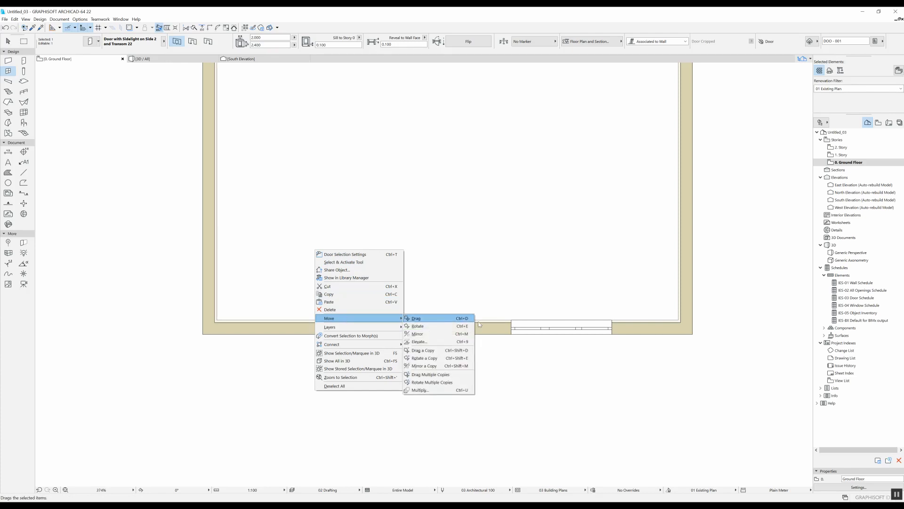
{"action": "left_click", "coordinate": [345, 174]}
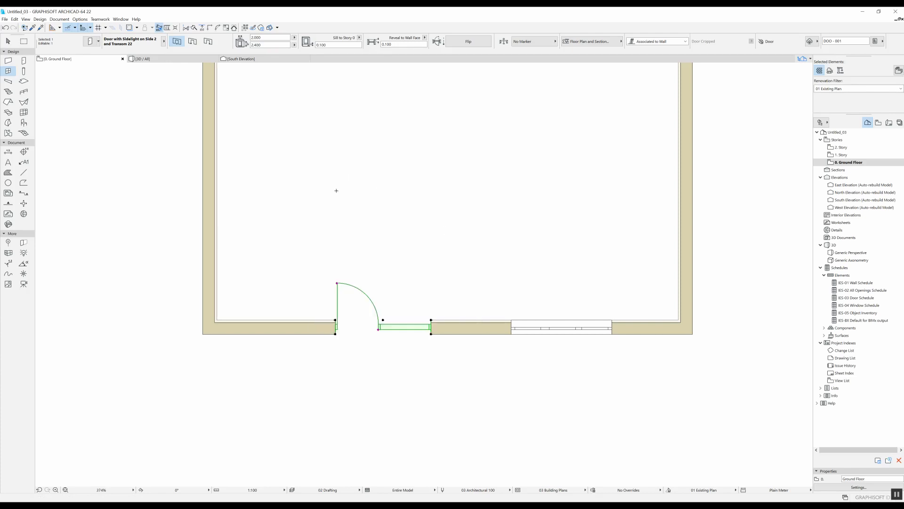
{"action": "left_click", "coordinate": [431, 320]}
{"action": "left_click", "coordinate": [487, 321]}
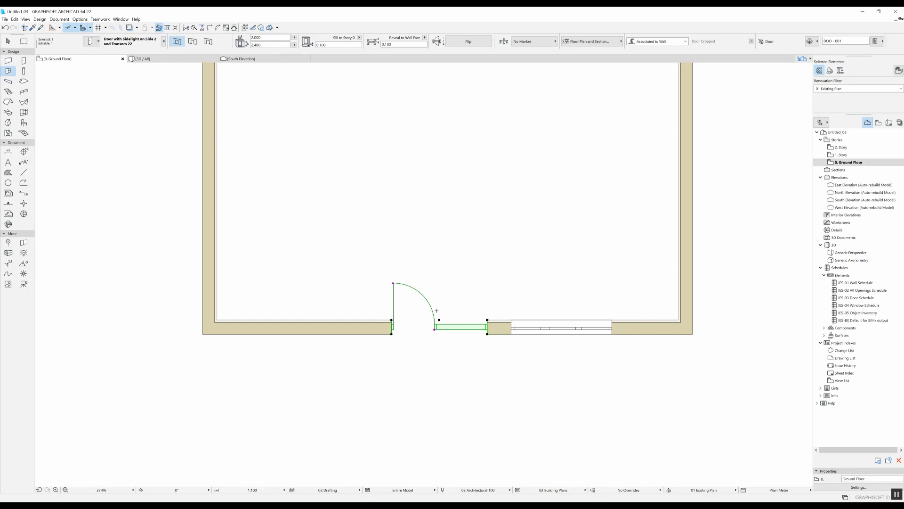
{"action": "key", "text": "ctrl+d"}
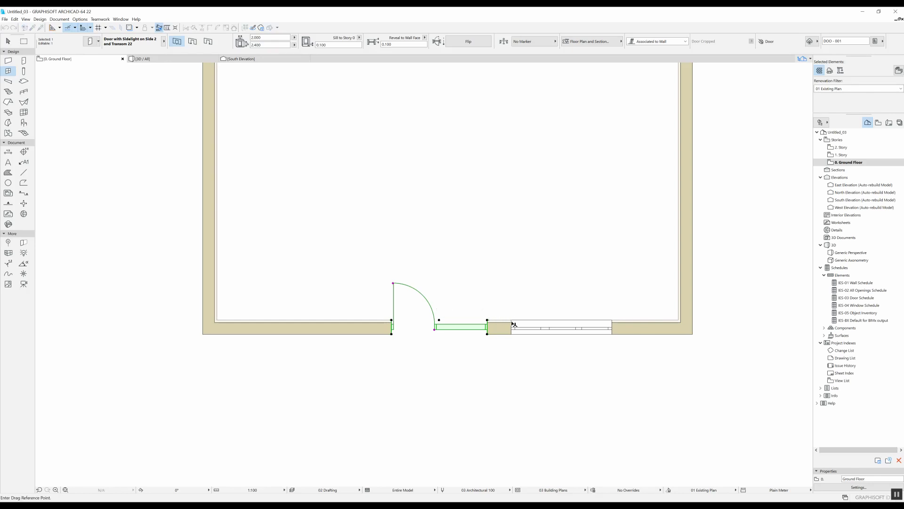
{"action": "left_click", "coordinate": [511, 321]}
{"action": "left_click", "coordinate": [488, 322]}
{"action": "key", "text": "Escape"}
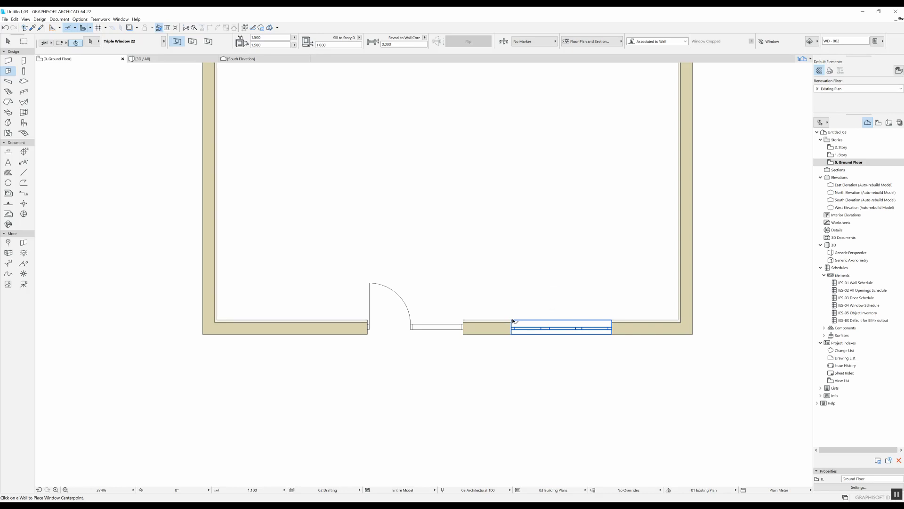
- Drag the triple window right to the bottom wall's right-hand corner
{"action": "left_click", "coordinate": [513, 322]}
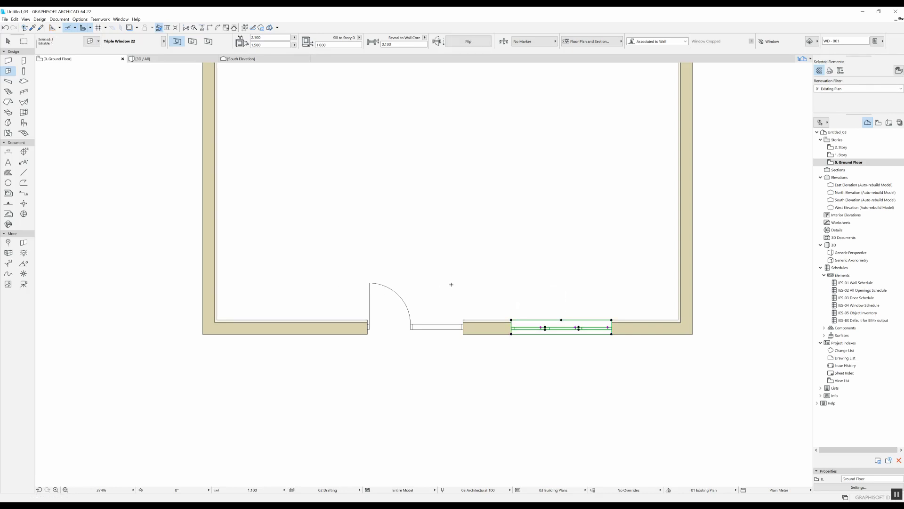
{"action": "right_click", "coordinate": [491, 266]}
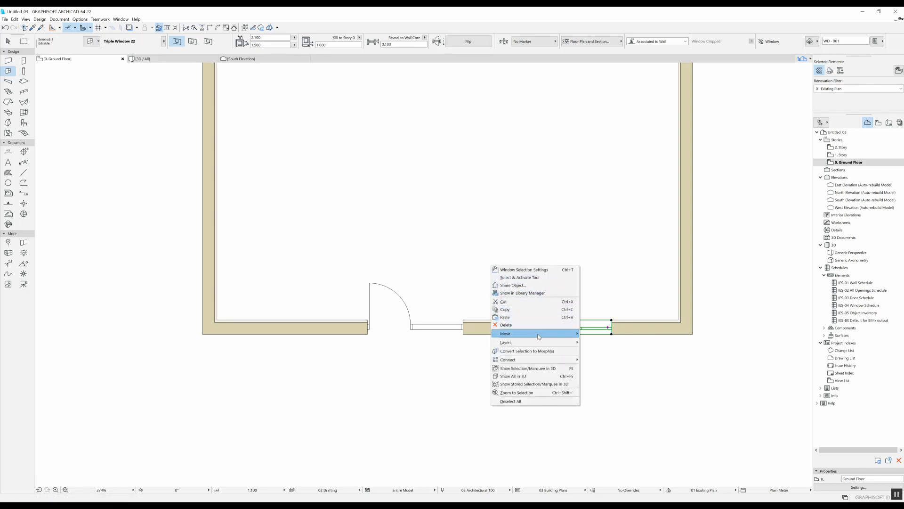
{"action": "mouse_move", "coordinate": [535, 333]}
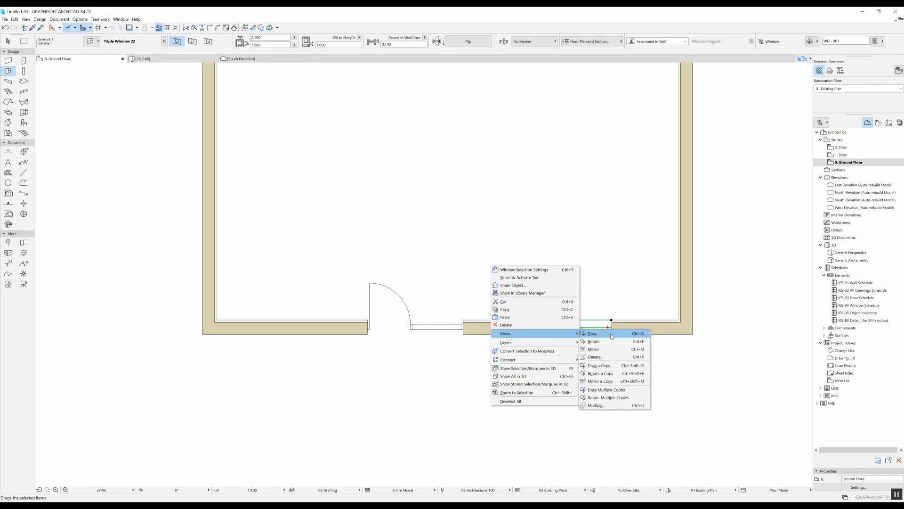
{"action": "left_click", "coordinate": [636, 333]}
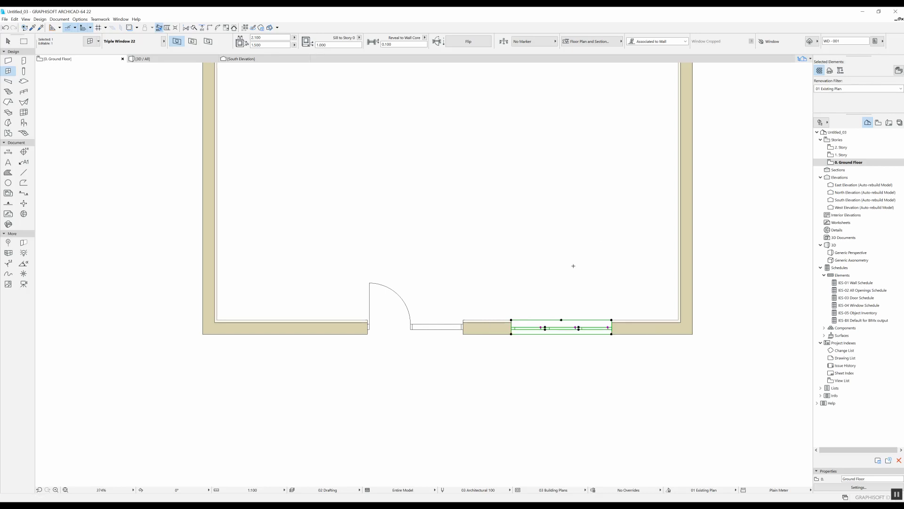
{"action": "left_click", "coordinate": [611, 321]}
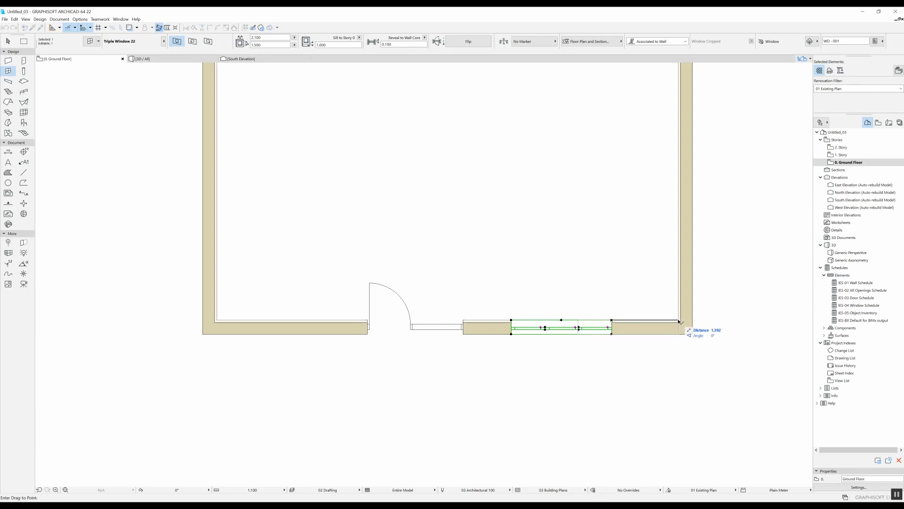
{"action": "left_click", "coordinate": [679, 321]}
{"action": "key", "text": "Escape"}
{"action": "scroll", "coordinate": [469, 226], "scroll_direction": "right", "scroll_amount": 3}
- Switch to Generic Perspective and orbit to check the window's new position
{"action": "left_click", "coordinate": [869, 251]}
{"action": "double_click", "coordinate": [869, 253]}
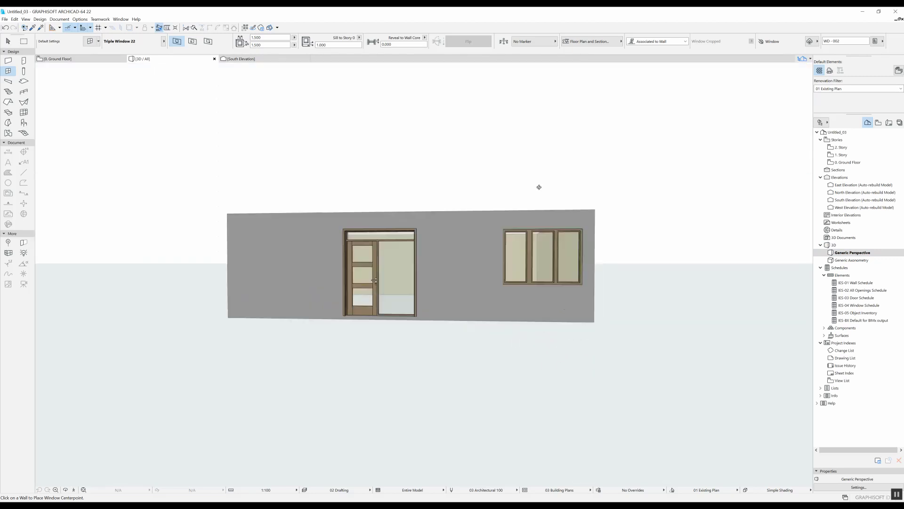
{"action": "mouse_move", "coordinate": [536, 186]}
{"action": "middle_mouse_down", "text": "shift"}
{"action": "mouse_move", "coordinate": [649, 214]}
{"action": "mouse_move", "coordinate": [238, 227]}
{"action": "mouse_move", "coordinate": [584, 183]}
{"action": "mouse_move", "coordinate": [634, 249]}
{"action": "mouse_move", "coordinate": [471, 204]}
{"action": "middle_mouse_up", "text": "shift"}
- On the ground floor plan, select the sidelight door and mirror it across a vertical axis
{"action": "key", "text": "F2"}
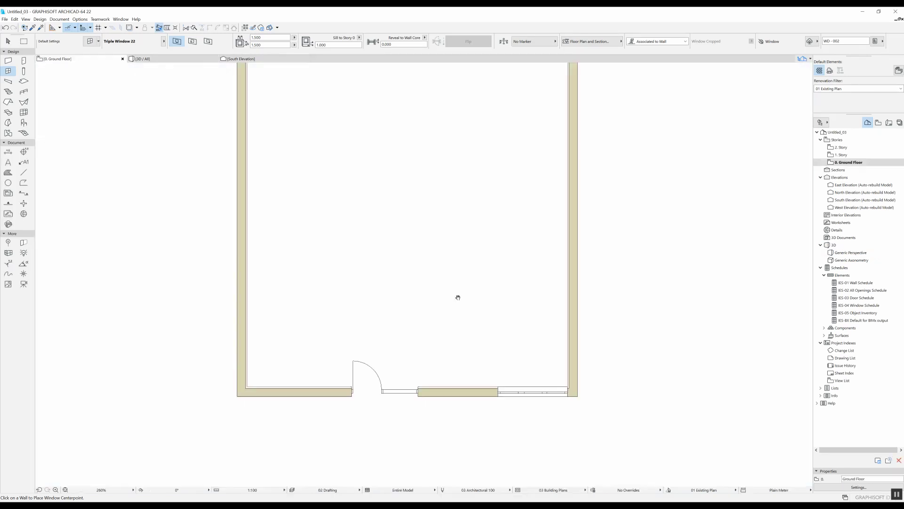
{"action": "scroll", "coordinate": [389, 346], "scroll_direction": "up", "scroll_amount": 2}
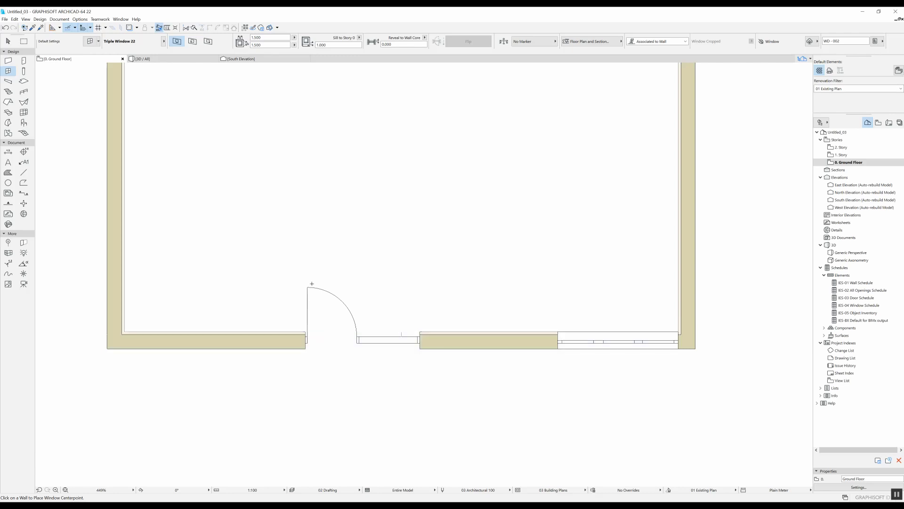
{"action": "middle_click_drag", "start_coordinate": [322, 260], "coordinate": [363, 222]}
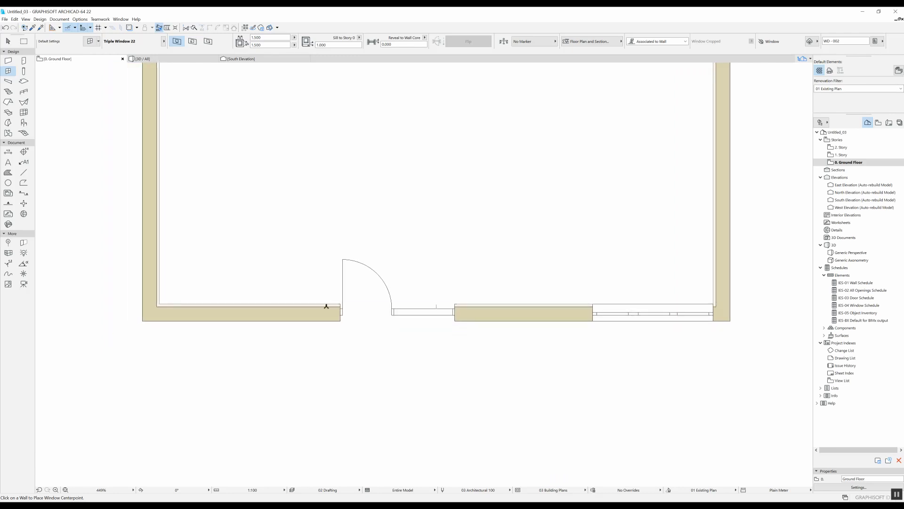
{"action": "left_click", "coordinate": [342, 261], "text": "shift"}
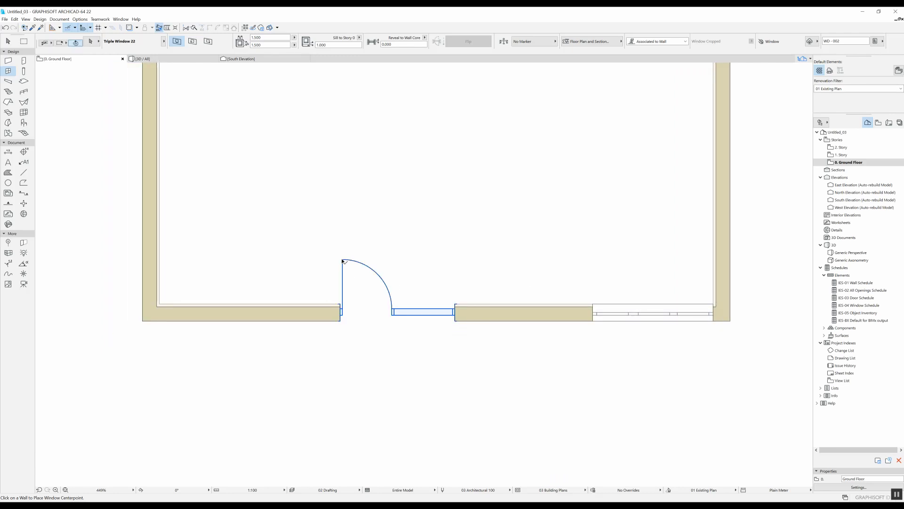
{"action": "right_click", "coordinate": [348, 178]}
{"action": "mouse_move", "coordinate": [382, 247]}
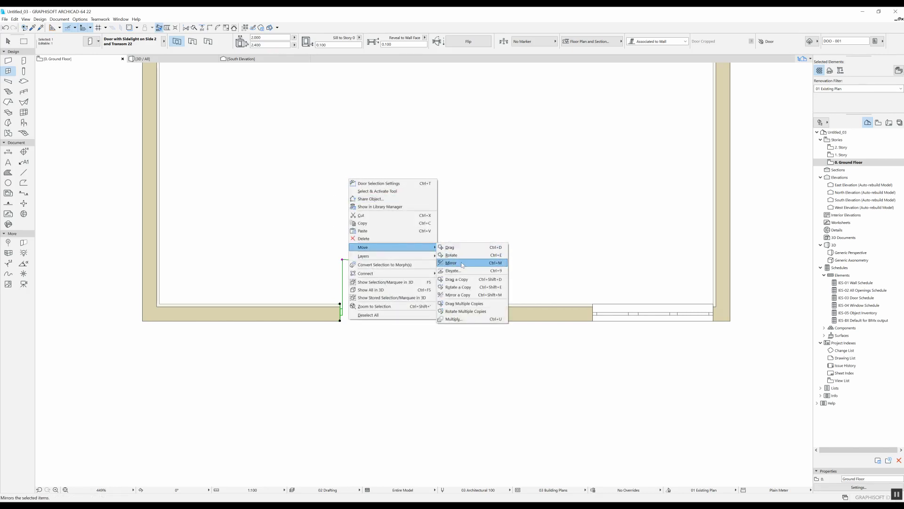
{"action": "left_click", "coordinate": [497, 264]}
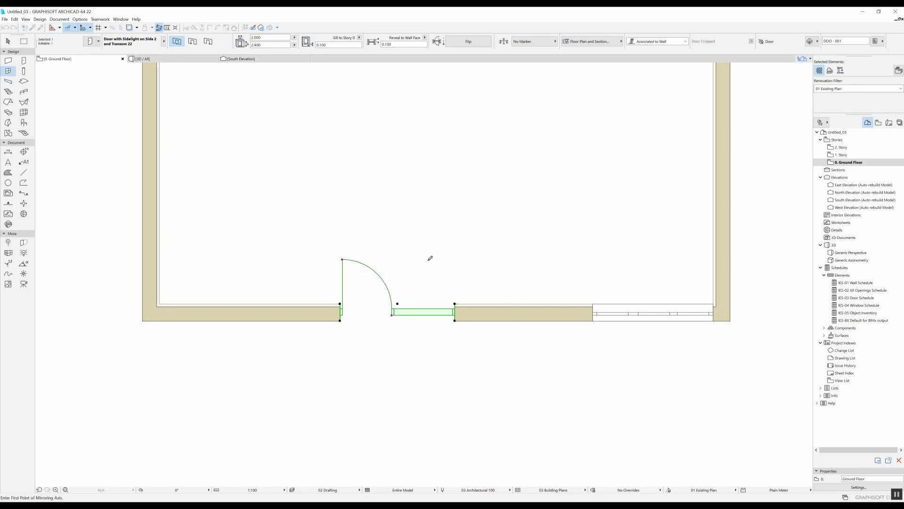
{"action": "left_click", "coordinate": [454, 304]}
{"action": "left_click", "coordinate": [454, 320]}
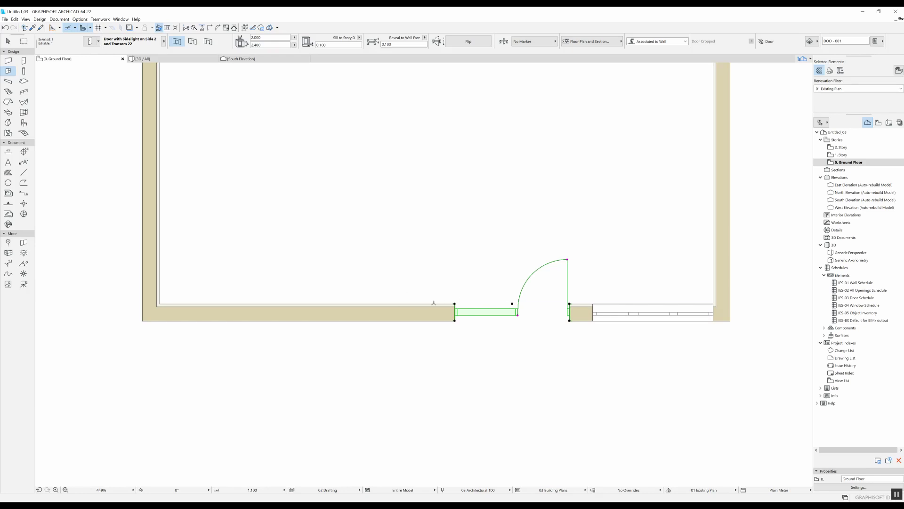
- Mirror the door again about the front wall's midpoint so it shifts left
{"action": "key", "text": "ctrl+m"}
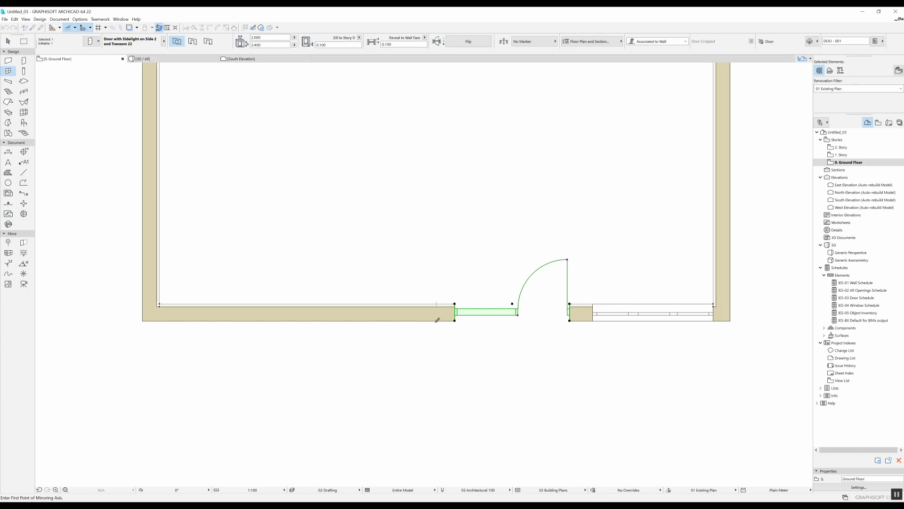
{"action": "left_click", "coordinate": [436, 304]}
{"action": "left_click", "coordinate": [436, 367]}
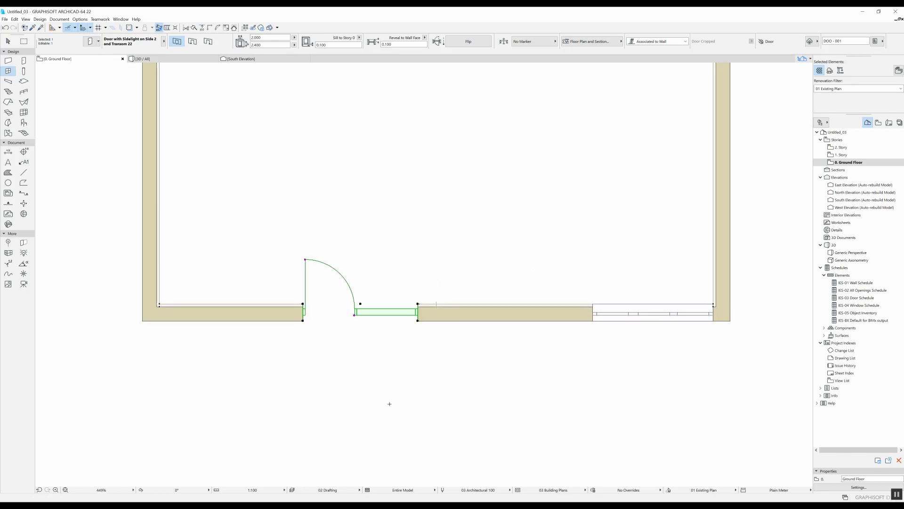
- Place a mirrored copy of the sidelight door beside the original, then deselect
{"action": "right_click", "coordinate": [348, 186]}
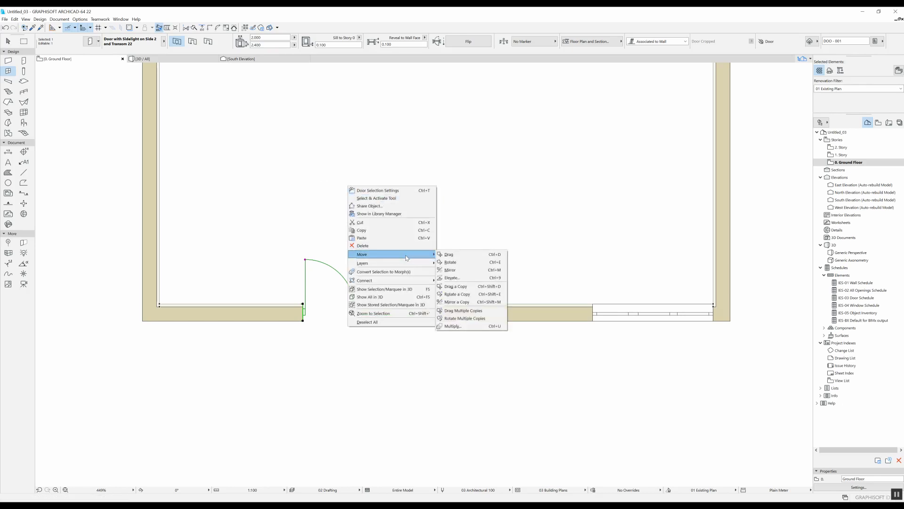
{"action": "left_click", "coordinate": [473, 220]}
{"action": "left_click", "coordinate": [417, 311]}
{"action": "left_click", "coordinate": [418, 300]}
{"action": "key", "text": "Escape"}
- Drag a copy of the left sidelight door into the left segment of the front wall
{"action": "middle_click_drag", "start_coordinate": [432, 228], "coordinate": [417, 162]}
{"action": "scroll", "coordinate": [424, 177], "scroll_direction": "down", "scroll_amount": 2}
{"action": "middle_click_drag", "start_coordinate": [437, 200], "coordinate": [471, 233]}
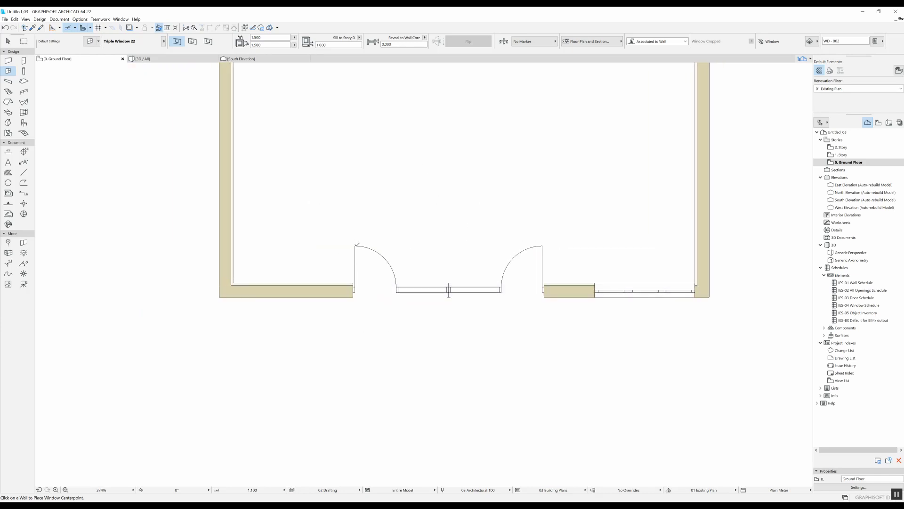
{"action": "left_click", "coordinate": [356, 248]}
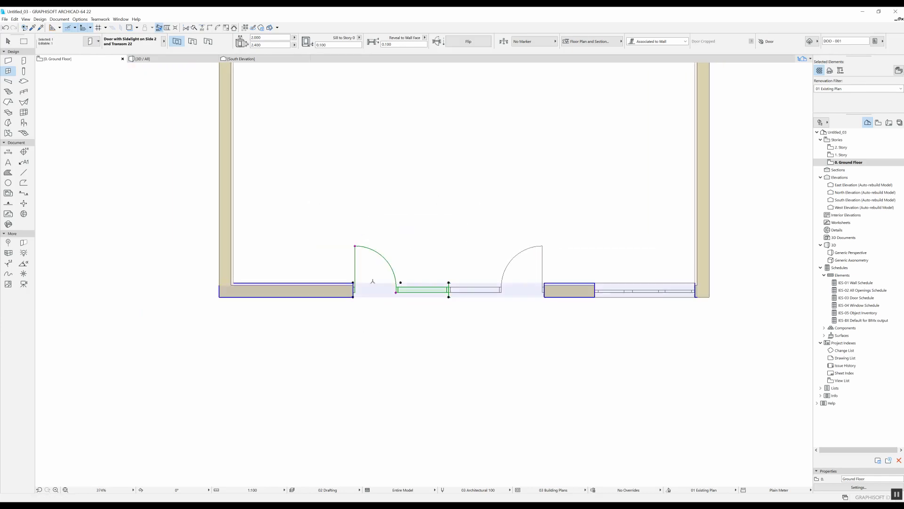
{"action": "right_click", "coordinate": [357, 248]}
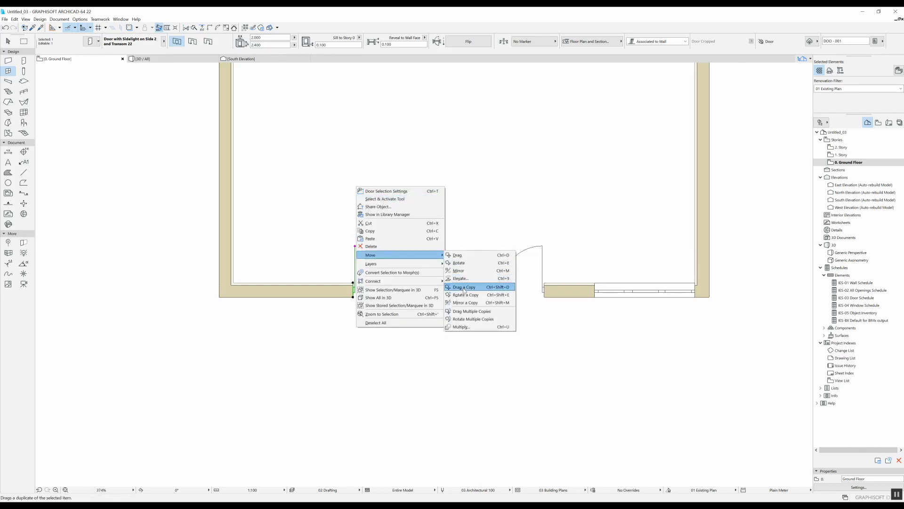
{"action": "left_click", "coordinate": [509, 291]}
{"action": "left_click", "coordinate": [355, 283]}
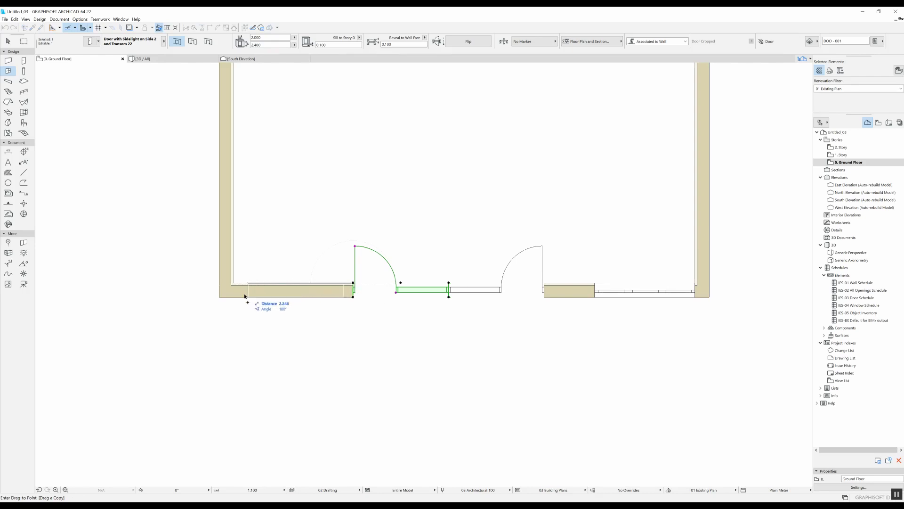
{"action": "left_click", "coordinate": [248, 315]}
{"action": "scroll", "coordinate": [471, 256], "scroll_direction": "down", "scroll_amount": 2}
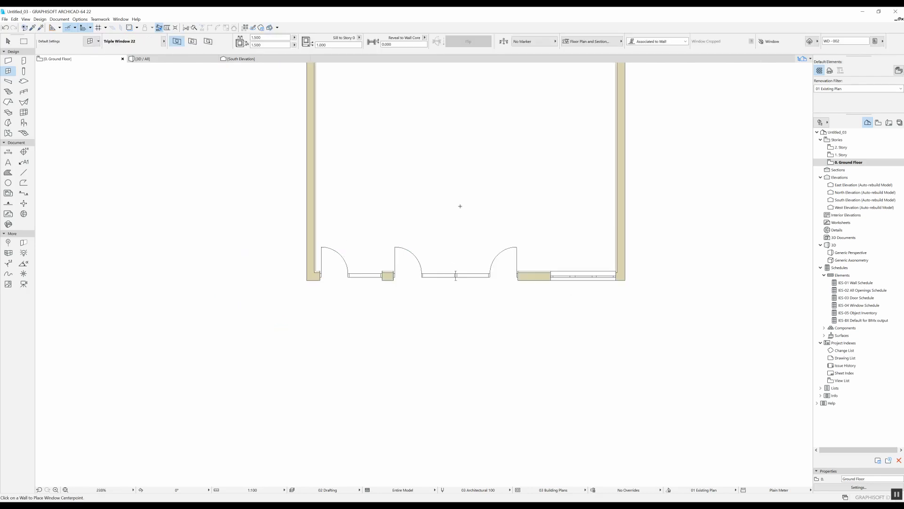
{"action": "scroll", "coordinate": [392, 287], "scroll_direction": "up", "scroll_amount": 1}
{"action": "key", "text": "F3"}
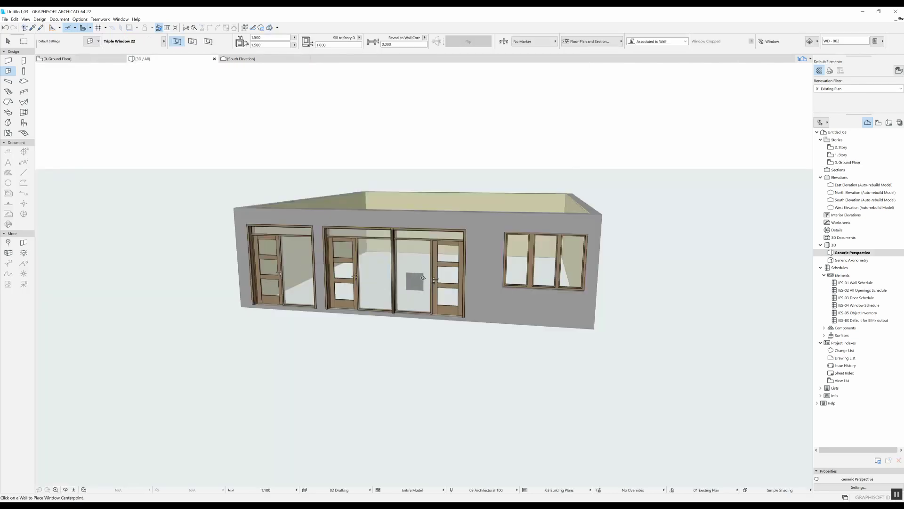
{"action": "mouse_move", "coordinate": [427, 275]}
{"action": "middle_mouse_down", "text": "shift"}
{"action": "mouse_move", "coordinate": [615, 257]}
{"action": "mouse_move", "coordinate": [466, 259]}
{"action": "mouse_move", "coordinate": [396, 241]}
{"action": "middle_mouse_up", "text": "shift"}
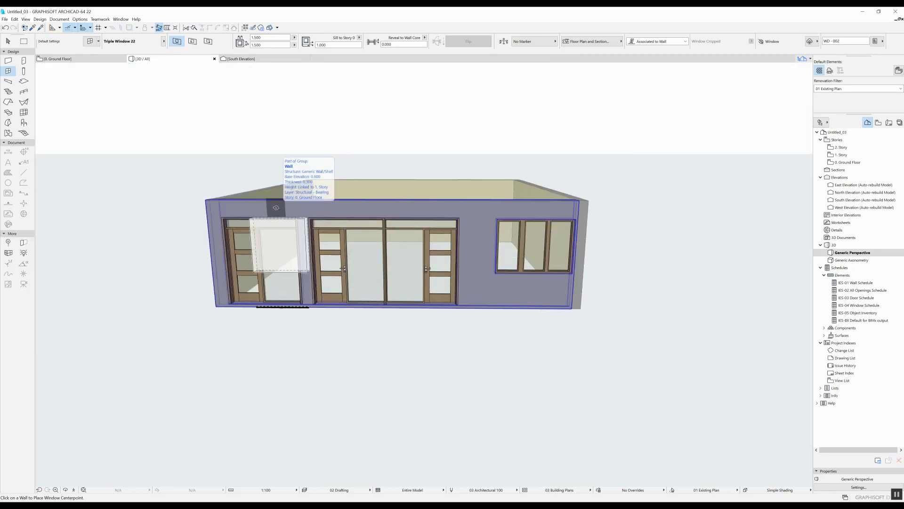
{"action": "left_click", "coordinate": [537, 243]}
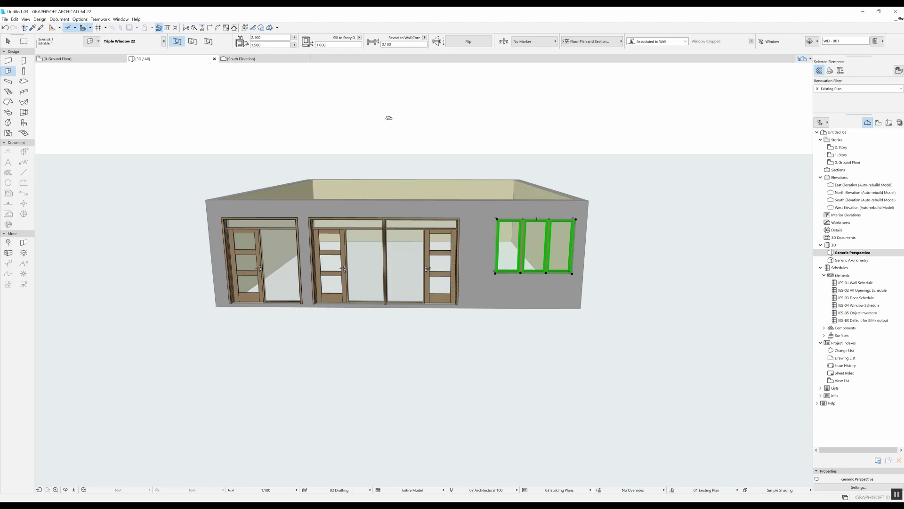
{"action": "left_click", "coordinate": [391, 128]}
{"action": "mouse_move", "coordinate": [391, 128]}
{"action": "middle_mouse_down", "text": "shift"}
{"action": "mouse_move", "coordinate": [476, 219]}
{"action": "mouse_move", "coordinate": [455, 220]}
{"action": "middle_mouse_up", "text": "shift"}
{"action": "left_click", "coordinate": [486, 207]}
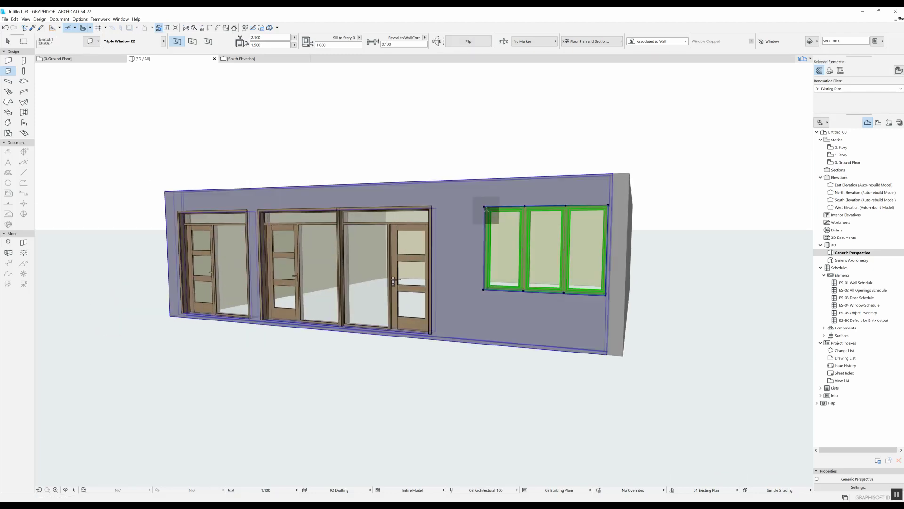
{"action": "left_click", "coordinate": [486, 226]}
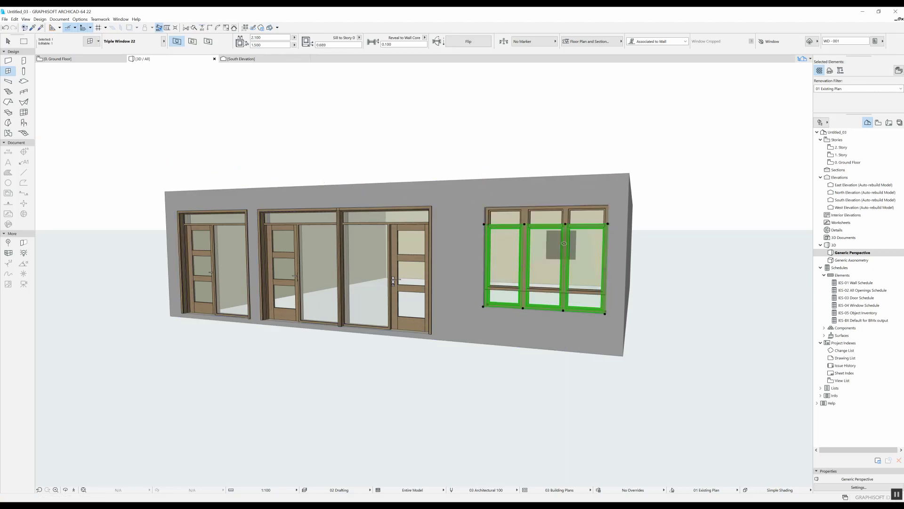
{"action": "left_click", "coordinate": [607, 224]}
{"action": "left_click", "coordinate": [594, 215]}
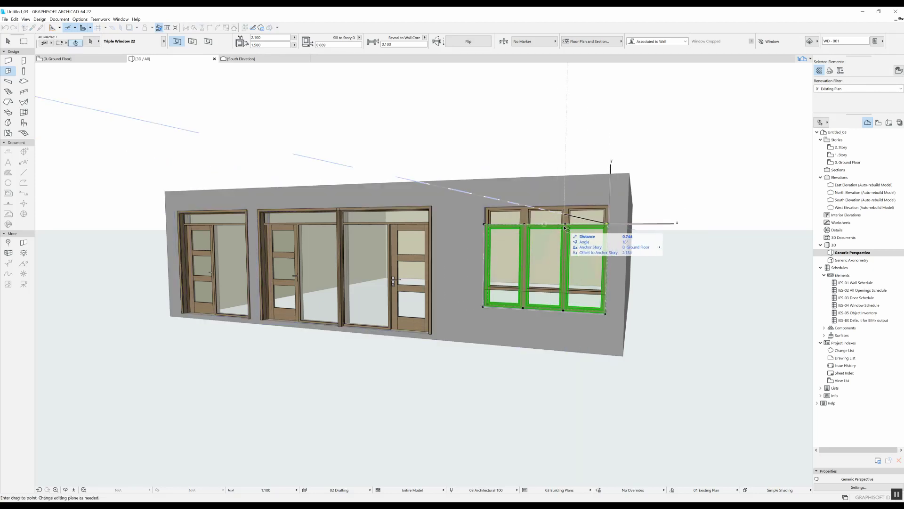
{"action": "key", "text": "Escape"}
{"action": "key", "text": "ctrl+z"}
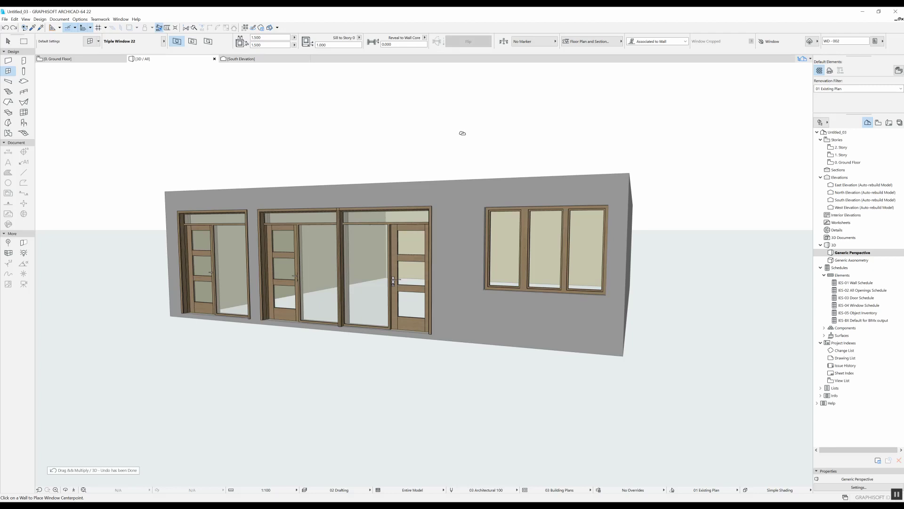
{"action": "left_click", "coordinate": [519, 236]}
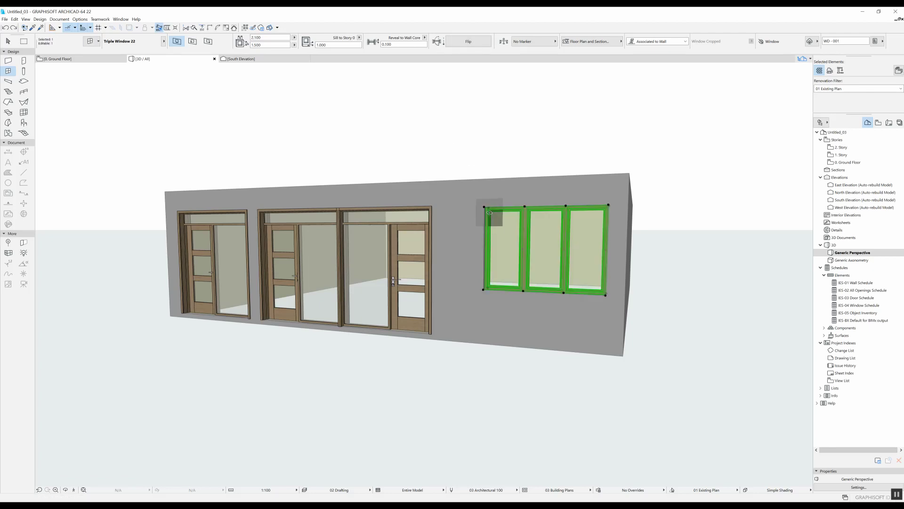
{"action": "left_click", "coordinate": [484, 207]}
{"action": "left_click", "coordinate": [494, 229]}
{"action": "left_click", "coordinate": [479, 198]}
{"action": "key", "text": "Escape"}
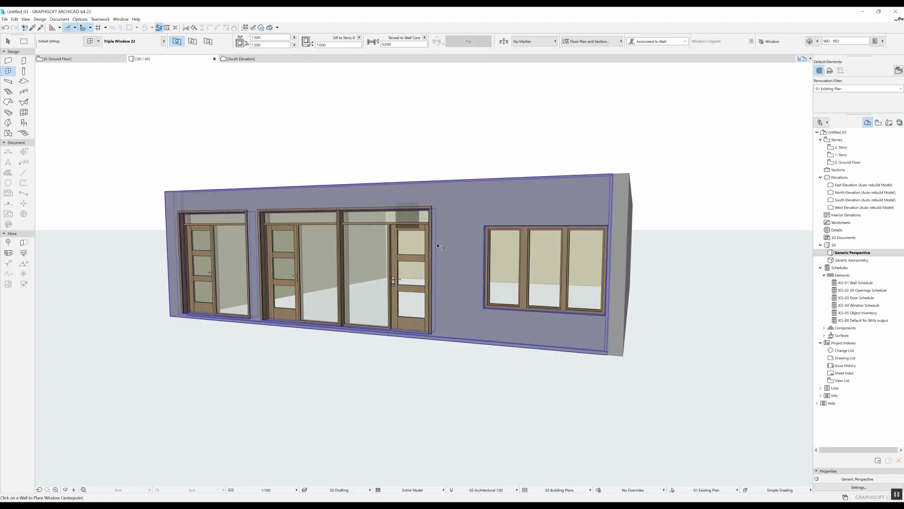
{"action": "key", "text": "ctrl+z"}
{"action": "key", "text": "Escape"}
{"action": "mouse_move", "coordinate": [375, 249]}
{"action": "middle_mouse_down", "text": "shift"}
{"action": "mouse_move", "coordinate": [532, 237]}
{"action": "mouse_move", "coordinate": [456, 246]}
{"action": "middle_mouse_up", "text": "shift"}
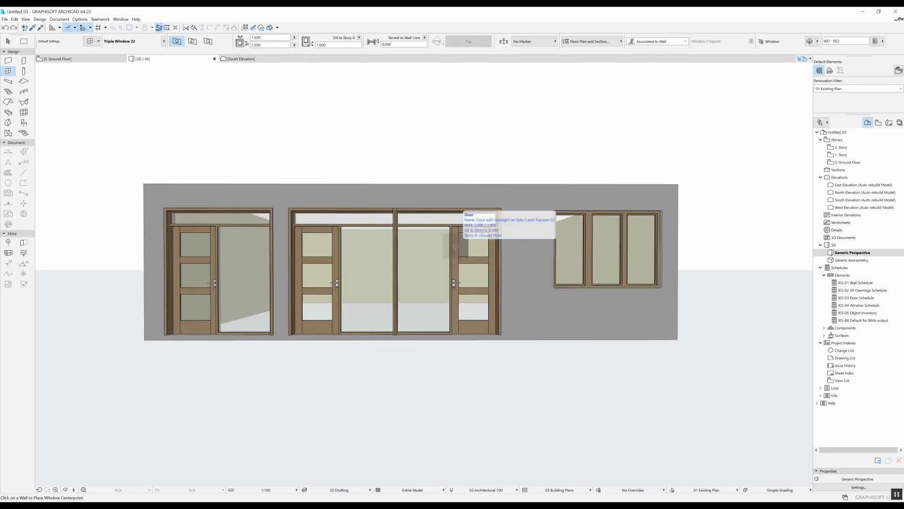